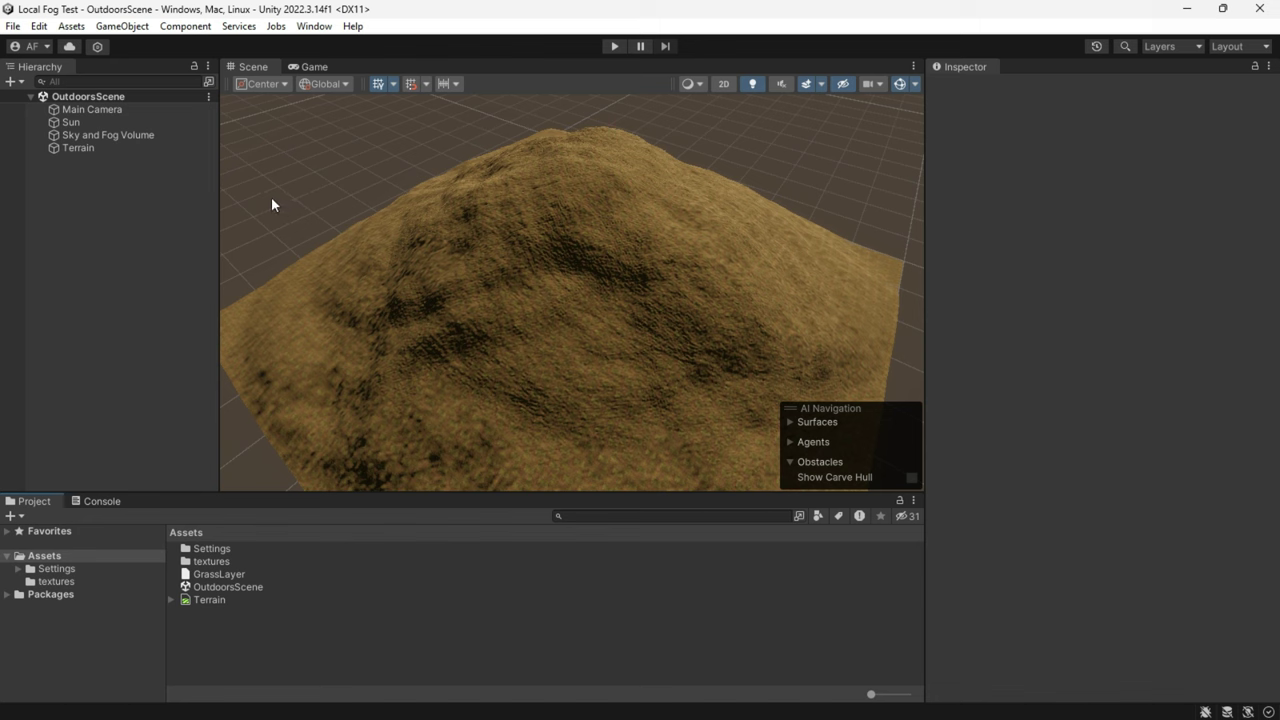
Add a Local Volumetric Fog object to the outdoor scene.
left_click(133, 148)
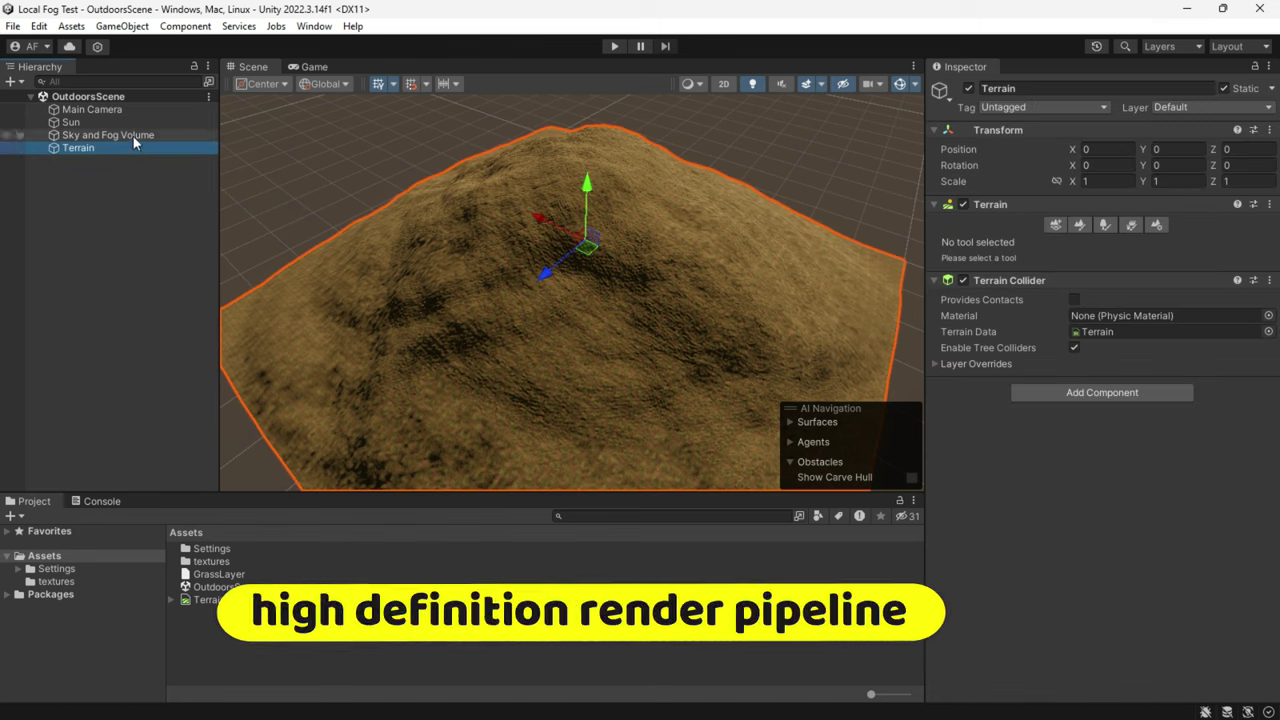
left_click(123, 177)
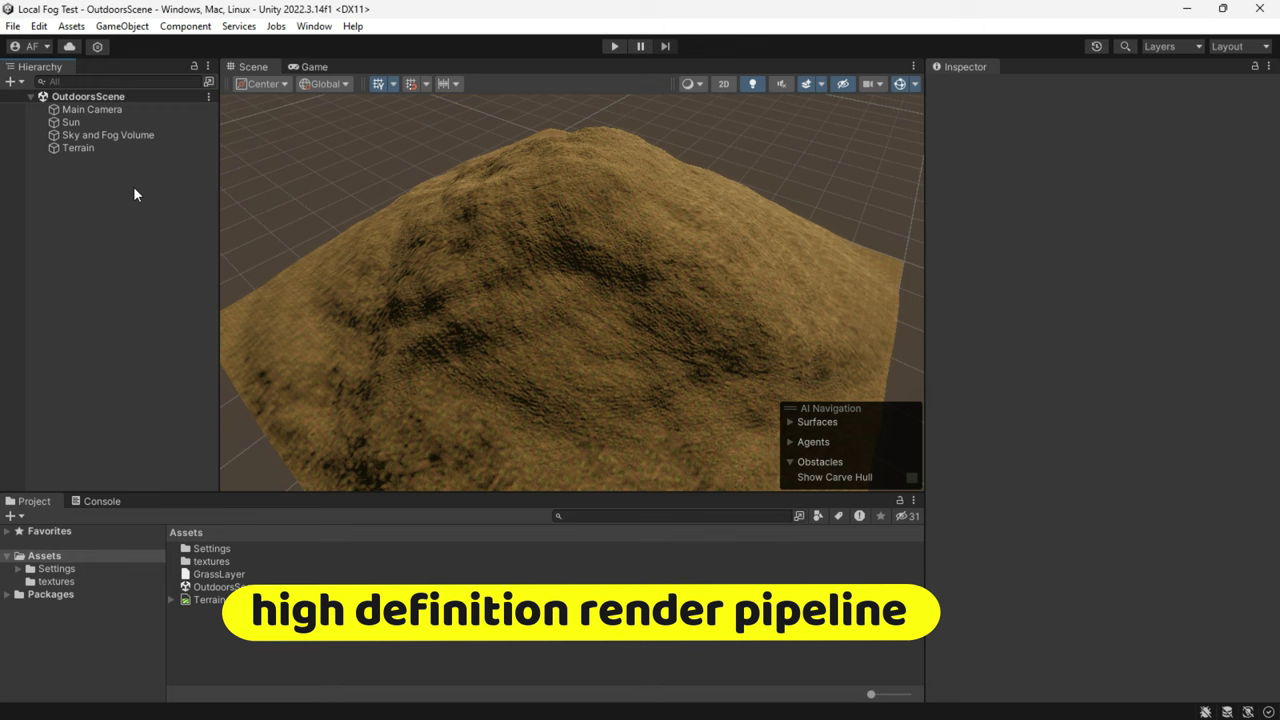
right_click(135, 186)
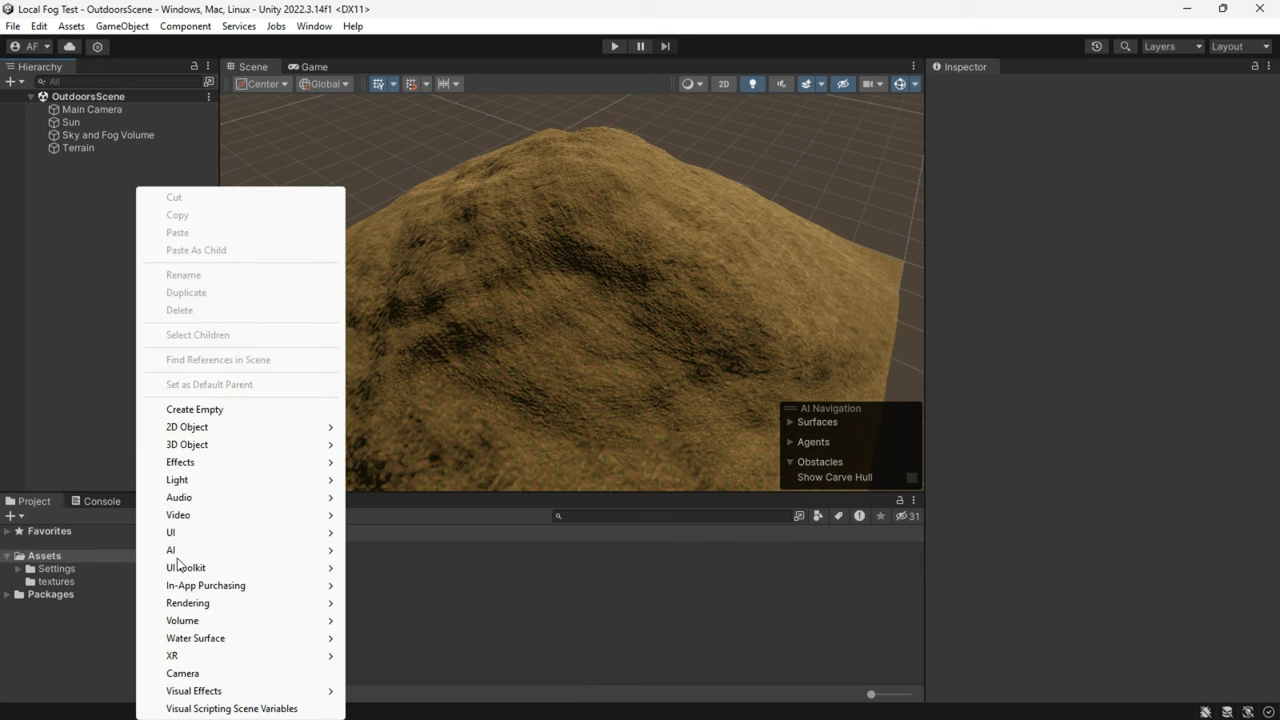
mouse_move(180, 604)
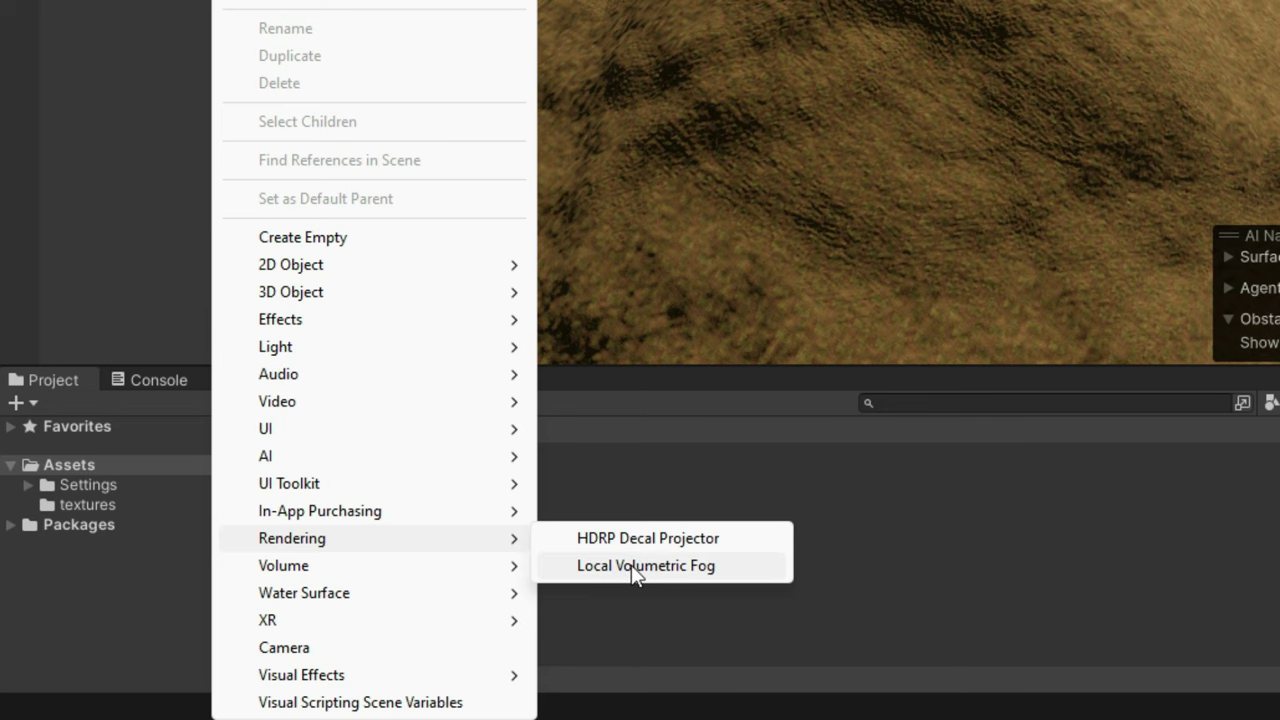
left_click(631, 565)
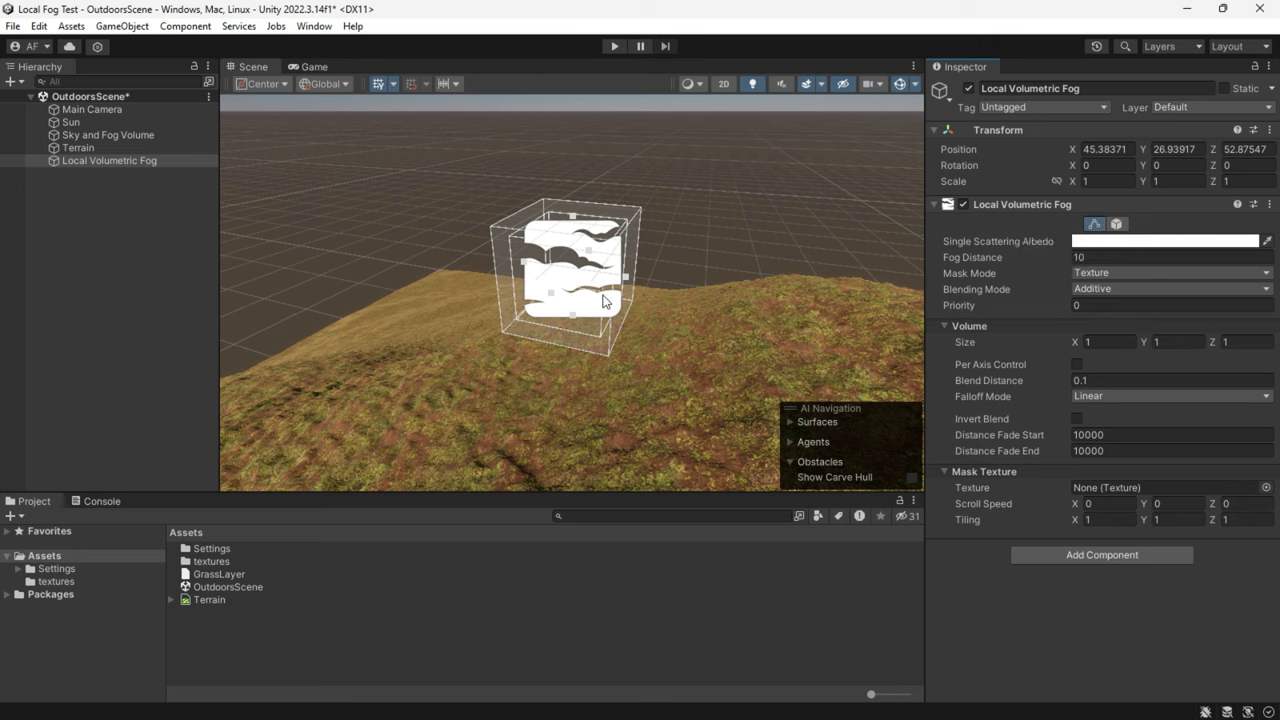
Enlarge the fog volume to about 3.06 × 2.23 × 2.15 around the hilltop and check it in the Game view.
left_click_drag(638, 280, 783, 299)
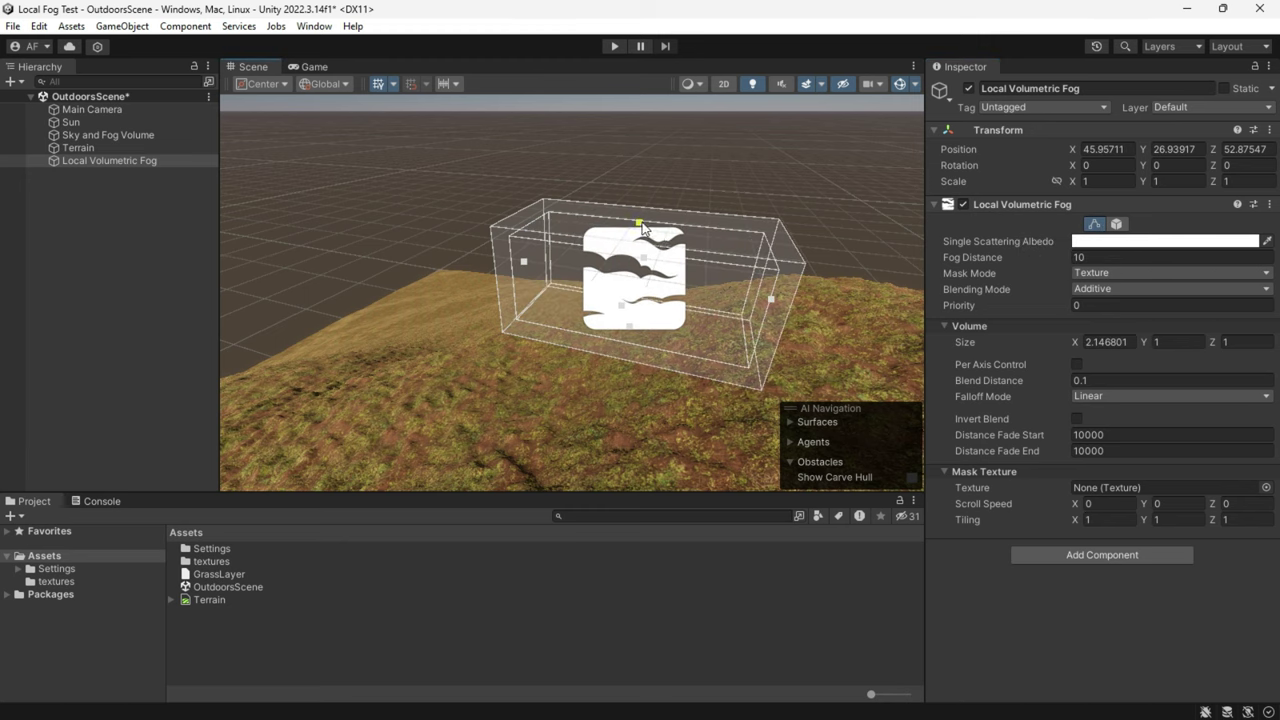
left_click_drag(641, 224, 645, 156)
left_click_drag(631, 327, 624, 385)
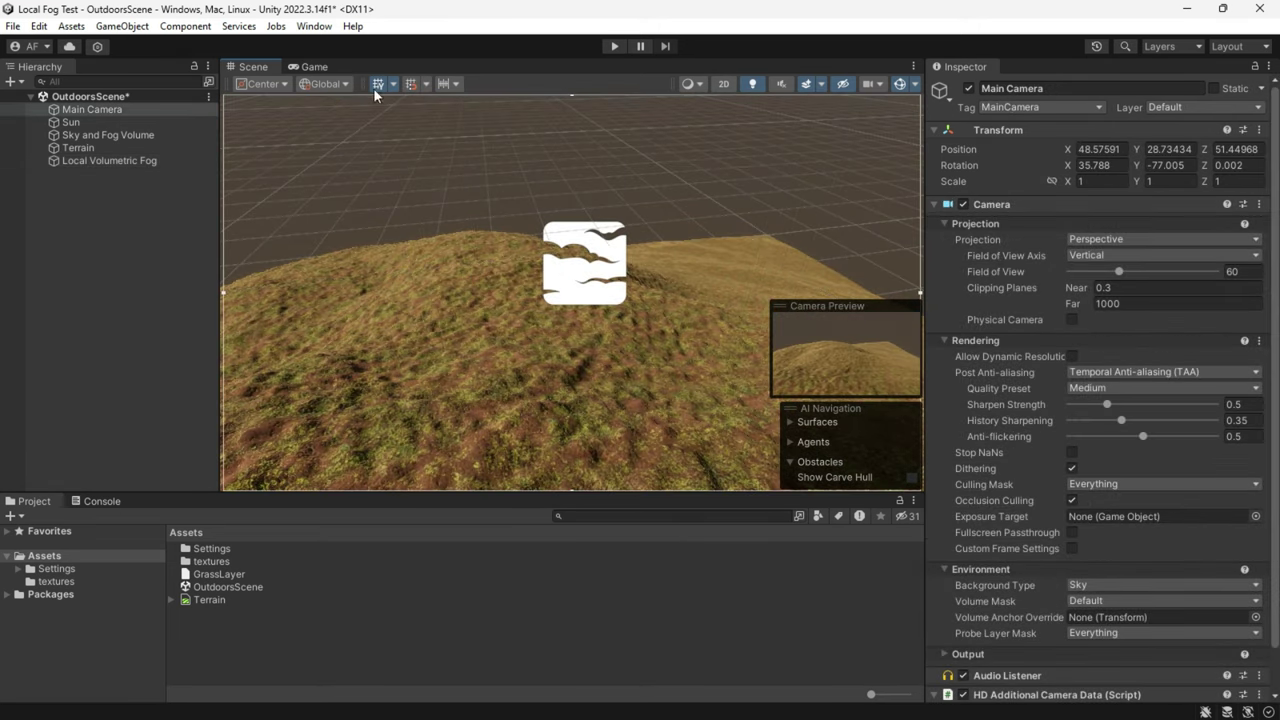
left_click(312, 66)
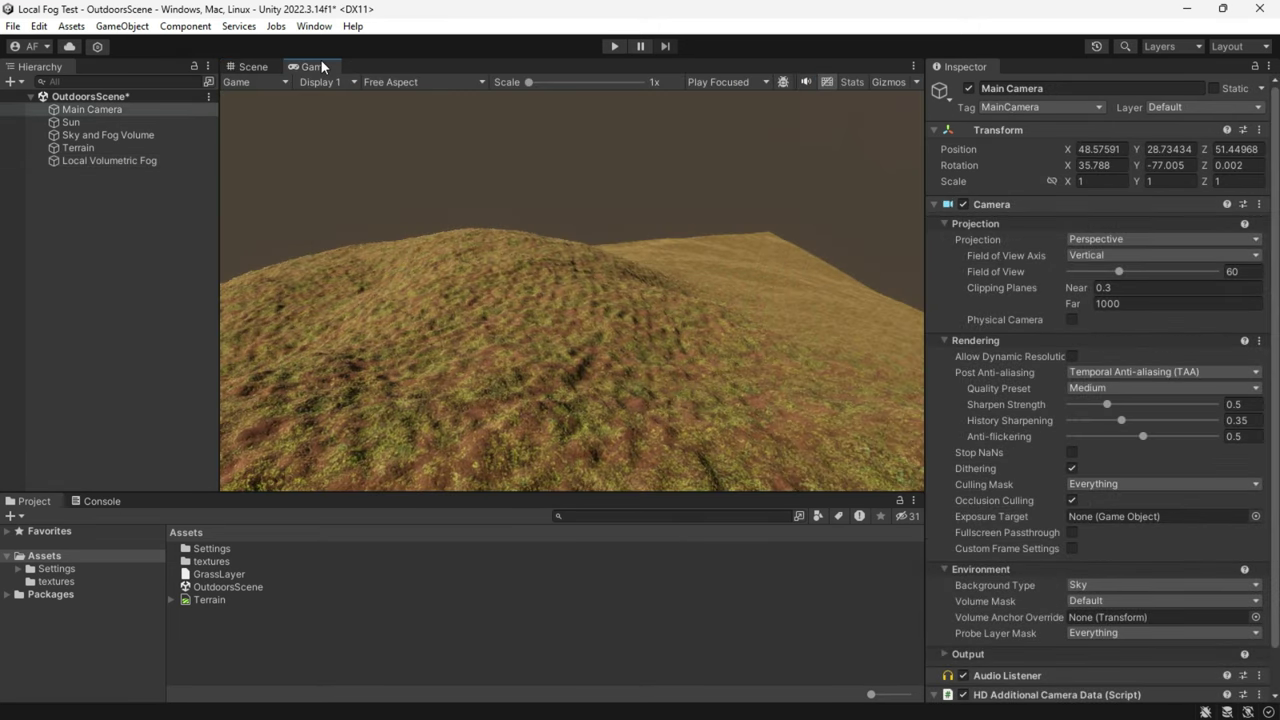
left_click(254, 66)
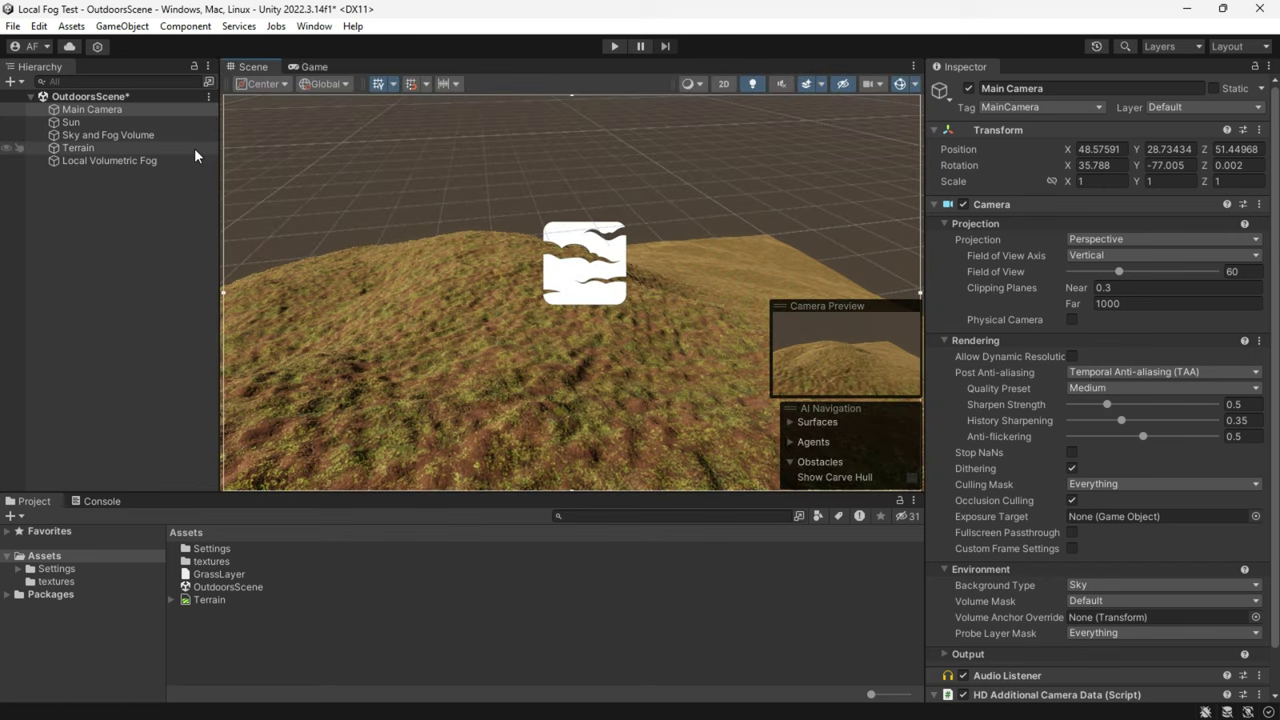
Add a Fog override to the Sky and Fog Volume with its state and Volumetric Fog enabled.
left_click(83, 138)
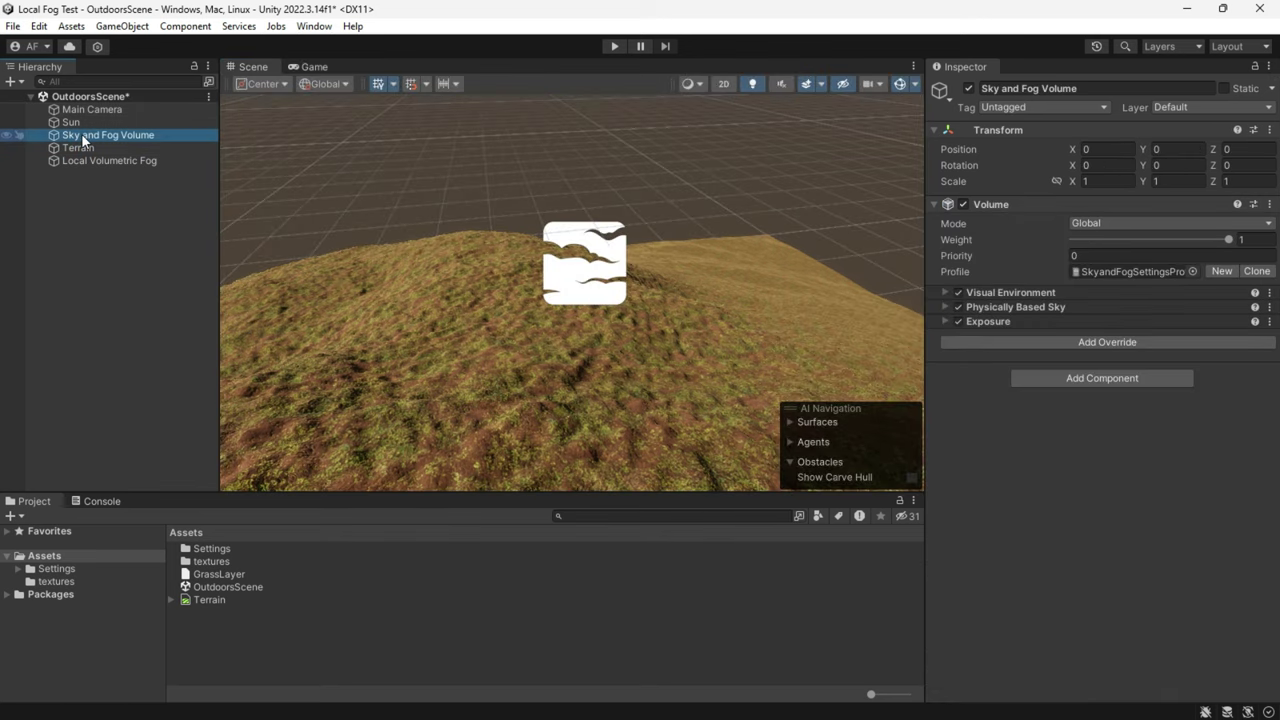
left_click(1083, 344)
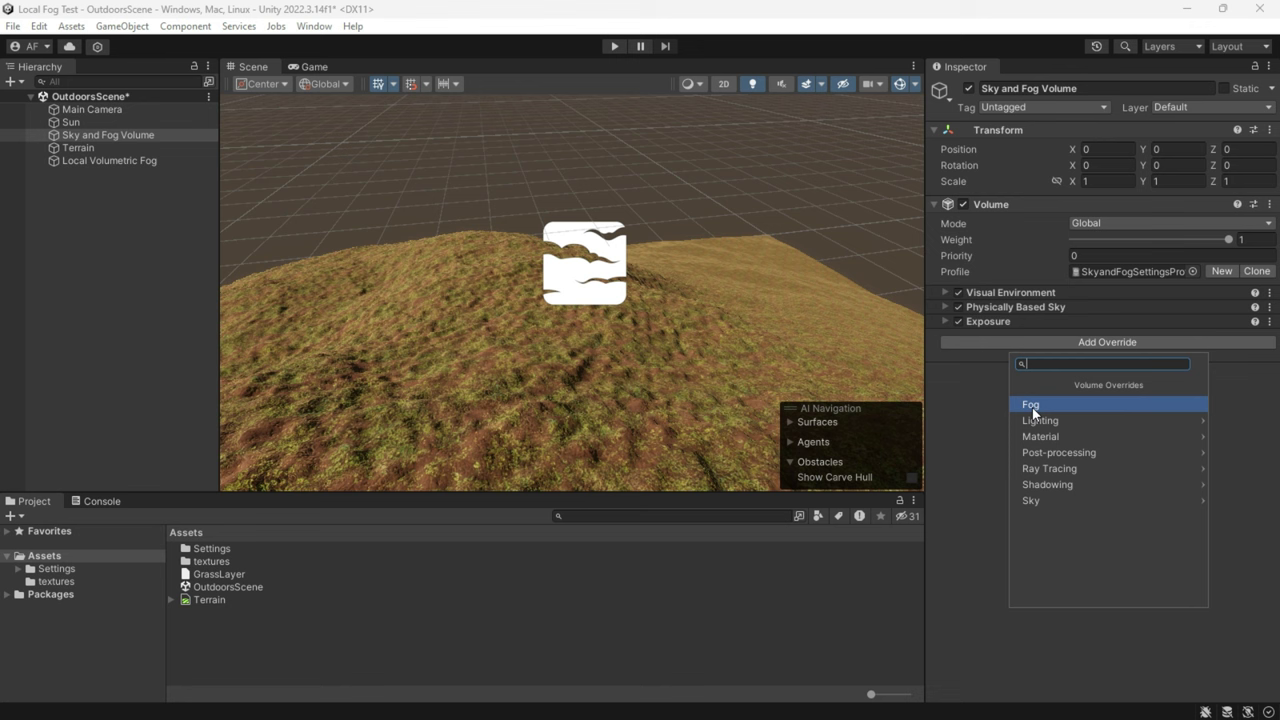
left_click(1032, 407)
left_click(1110, 362)
left_click(1105, 398)
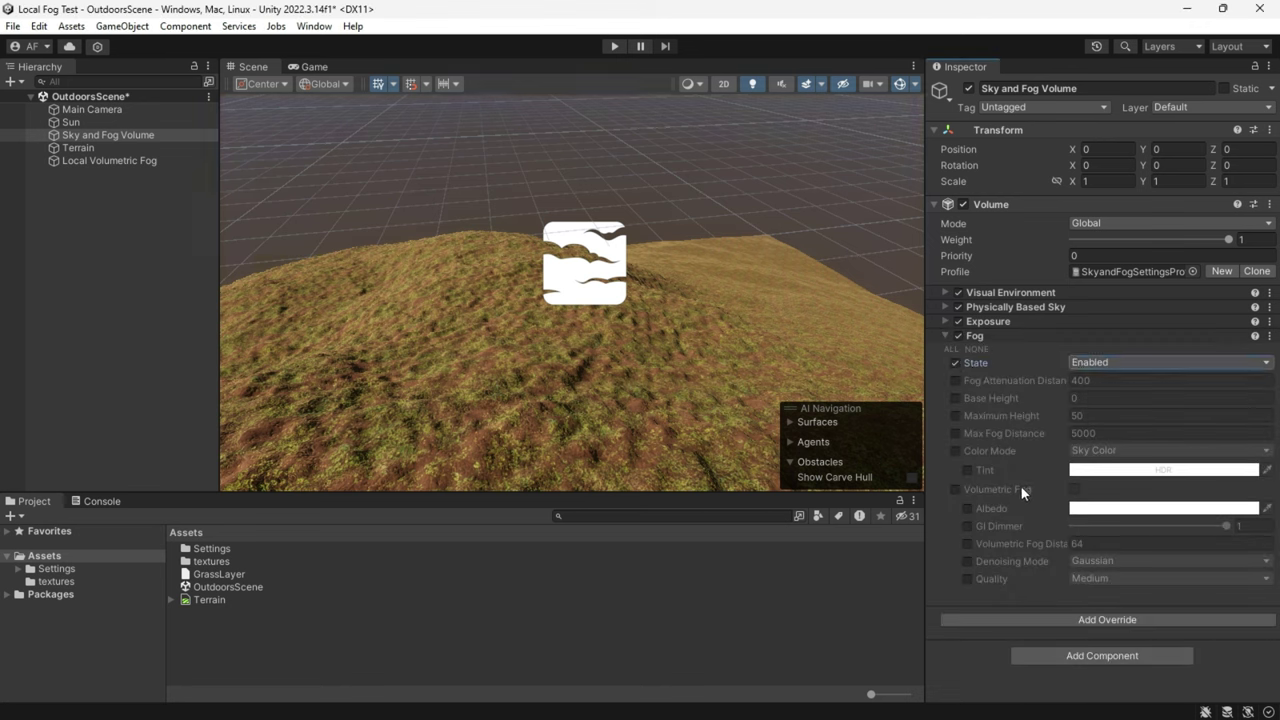
left_click(1075, 491)
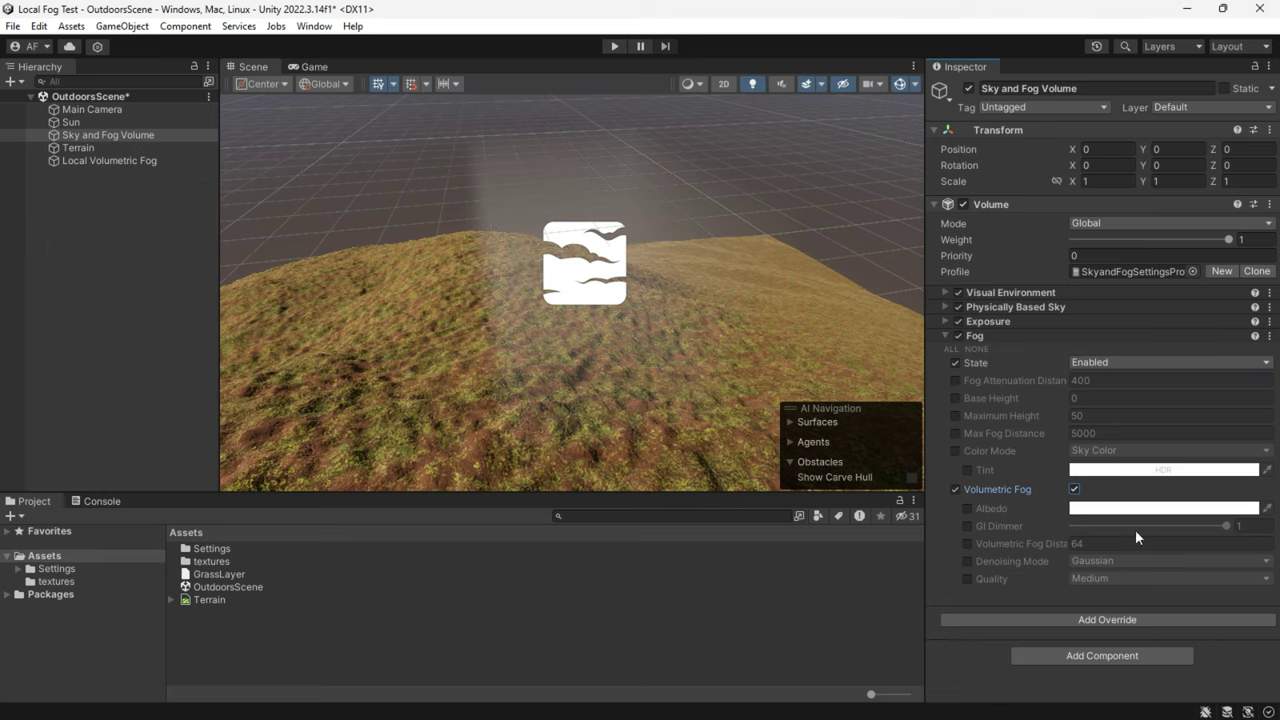
right_click_drag(557, 257, 408, 262)
key("w")
Examine the Lighting section of the HDRP quality settings in the Project Settings.
left_click(42, 28)
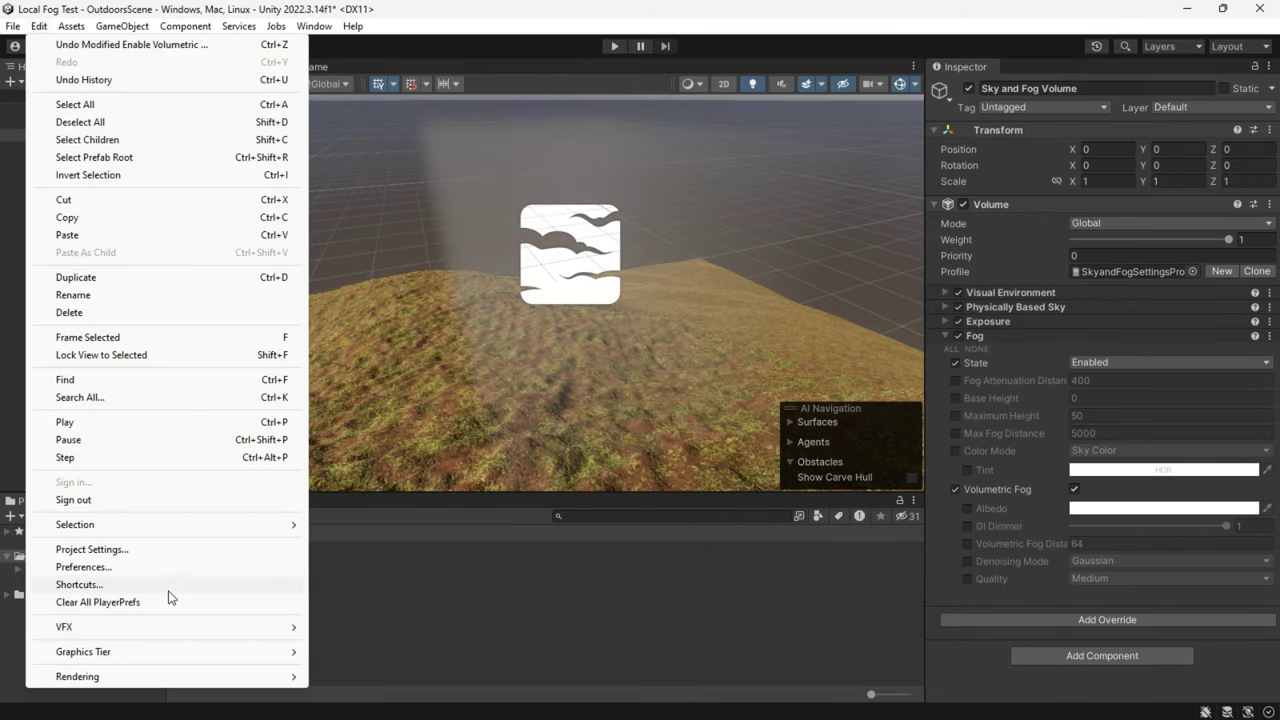
left_click(100, 549)
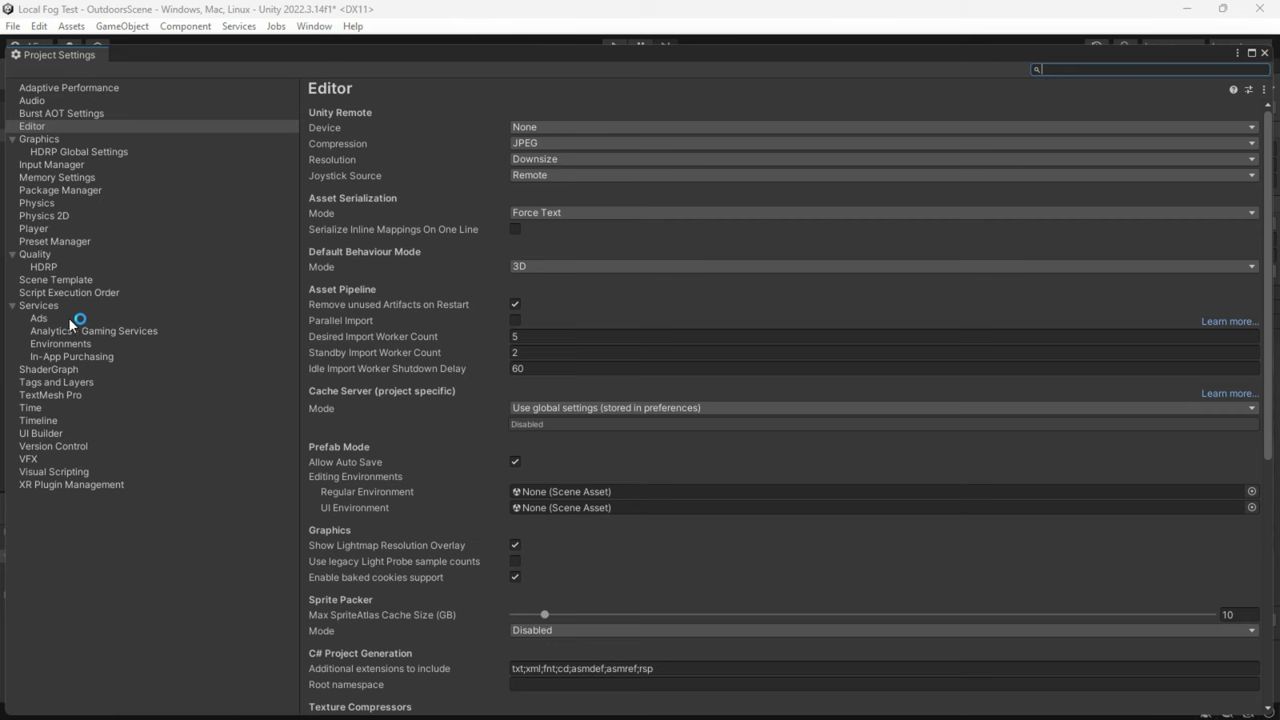
left_click(40, 254)
left_click(85, 267)
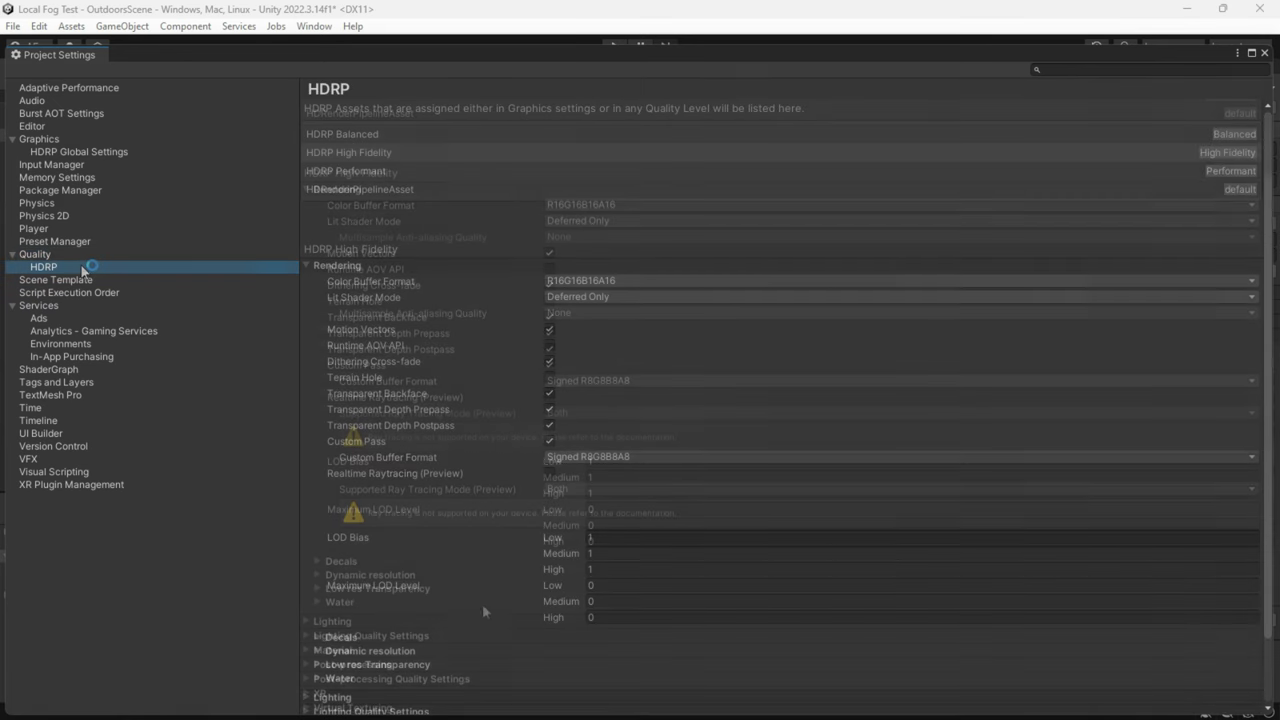
left_click(343, 628)
scroll(330, 580, "down", 3)
left_click(321, 533)
scroll(456, 546, "down", 1)
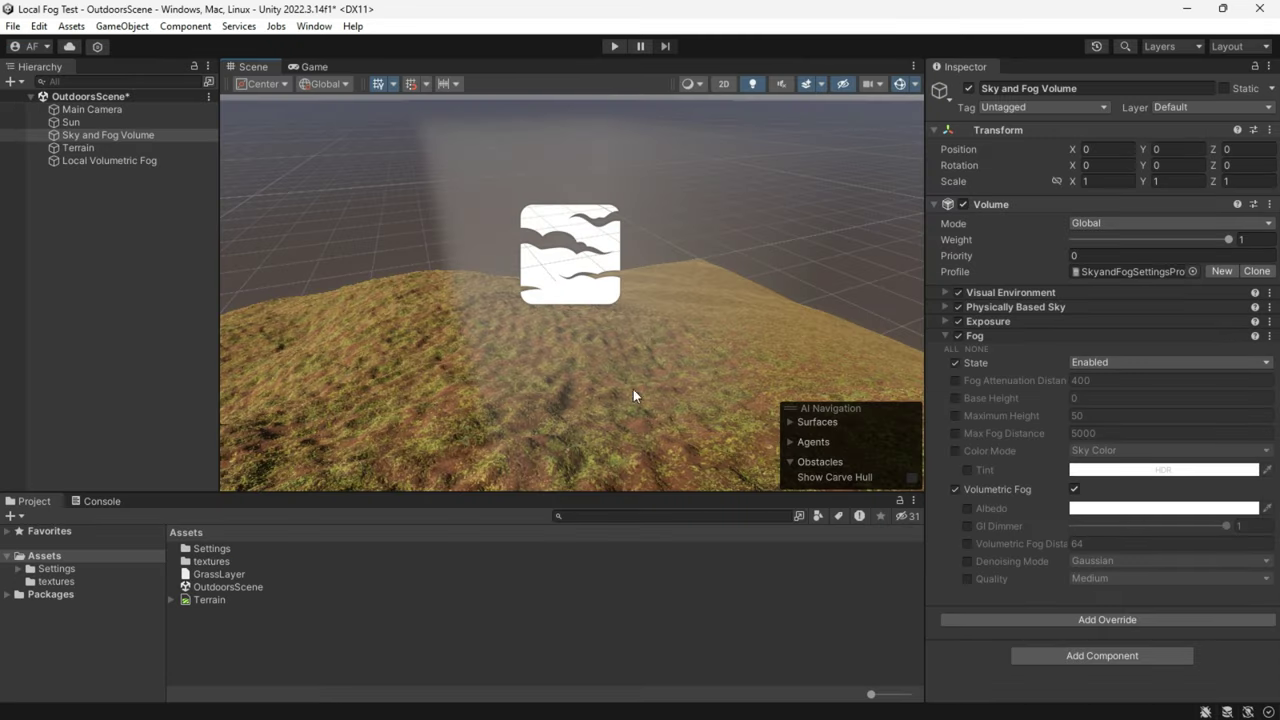
Adjust the local fog's uniform Blend Distance to about 0.44 by shrinking its inner box in the scene.
double_click(107, 160)
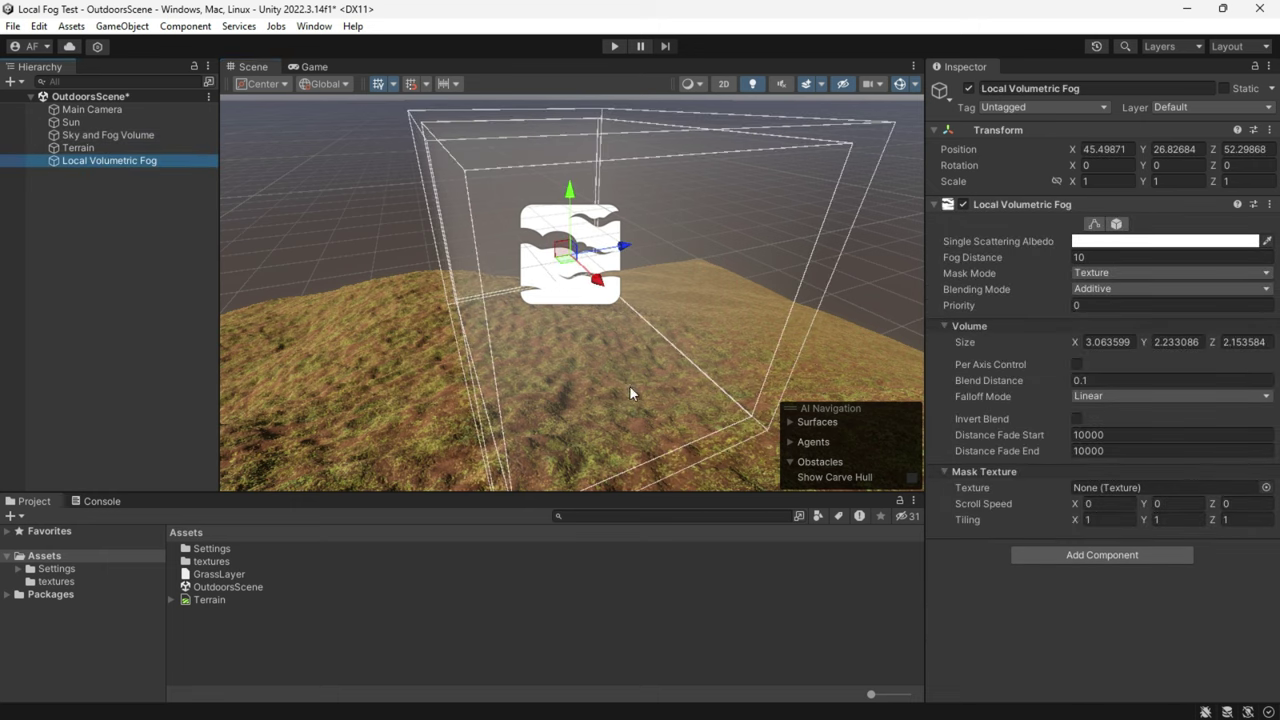
right_click_drag(629, 388, 686, 379)
left_click(1116, 224)
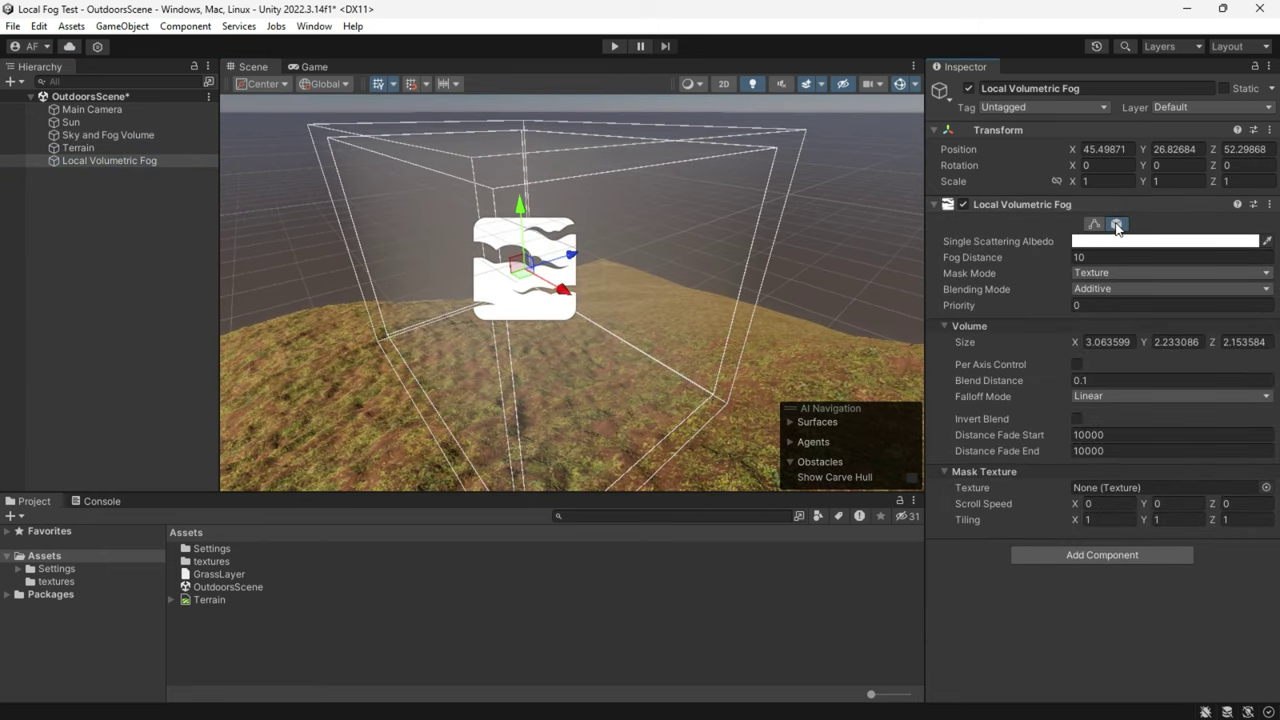
left_click_drag(515, 143, 519, 190)
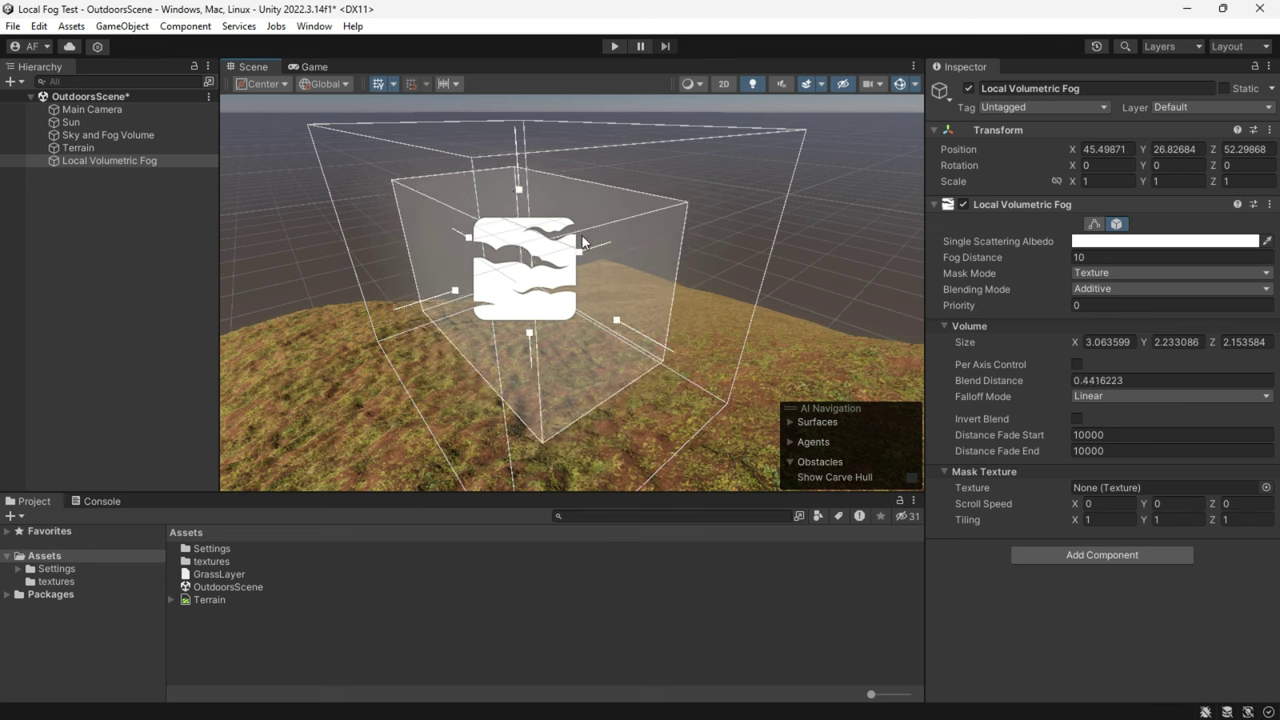
left_click(1117, 224)
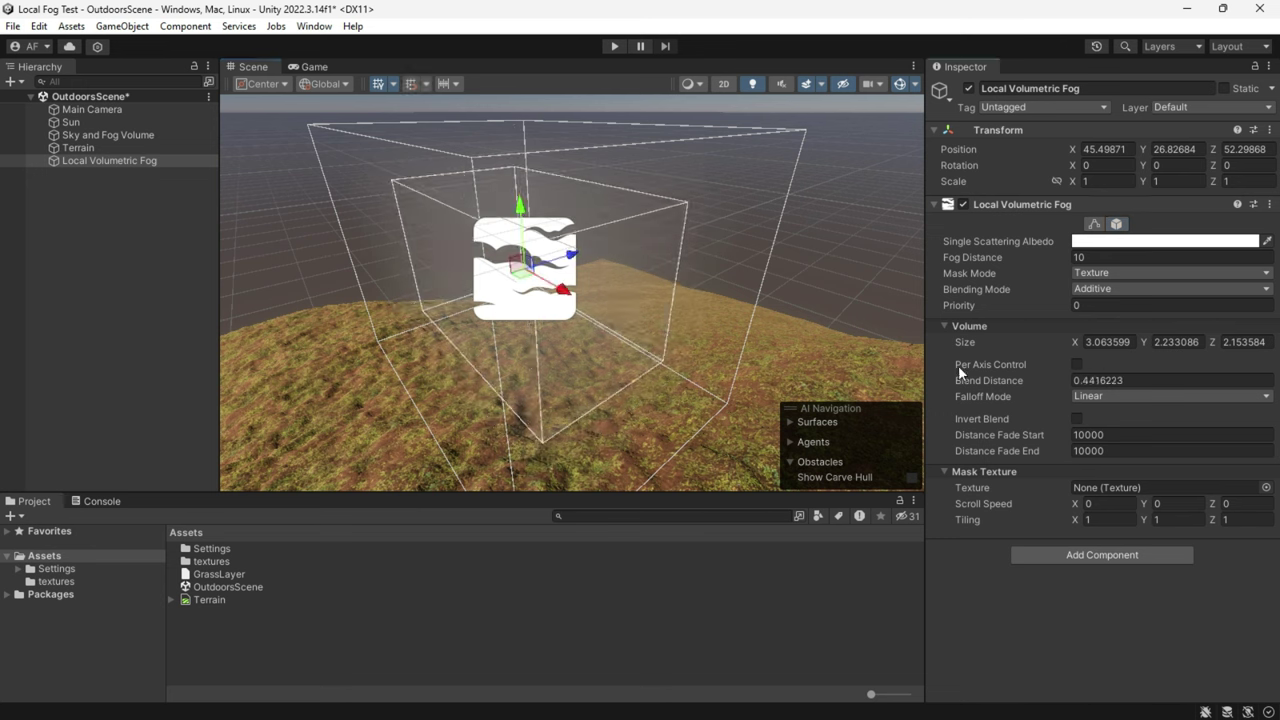
Enable Per Axis Control on the local fog and raise its positive Y Blend Distance to about 1.29.
left_click(1076, 364)
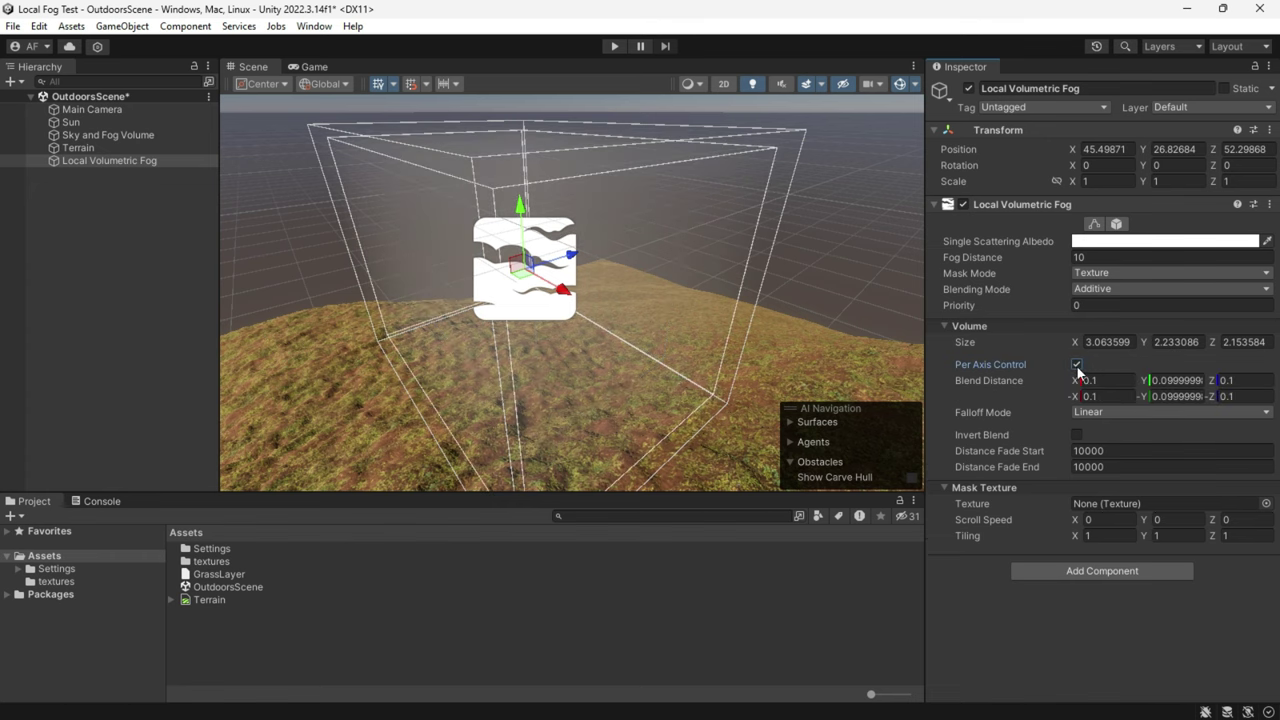
left_click(1117, 227)
left_click_drag(520, 142, 522, 167)
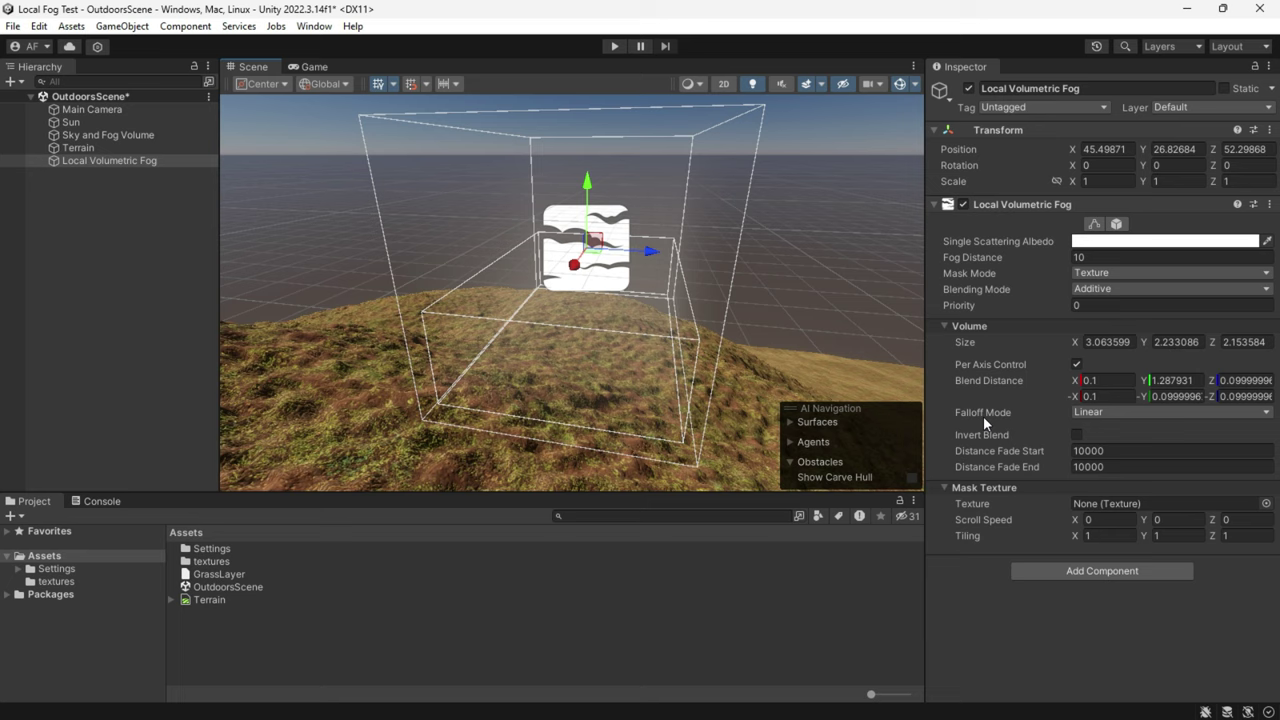
Try the Exponential Falloff Mode on the local fog, then restore Linear.
left_click(1085, 416)
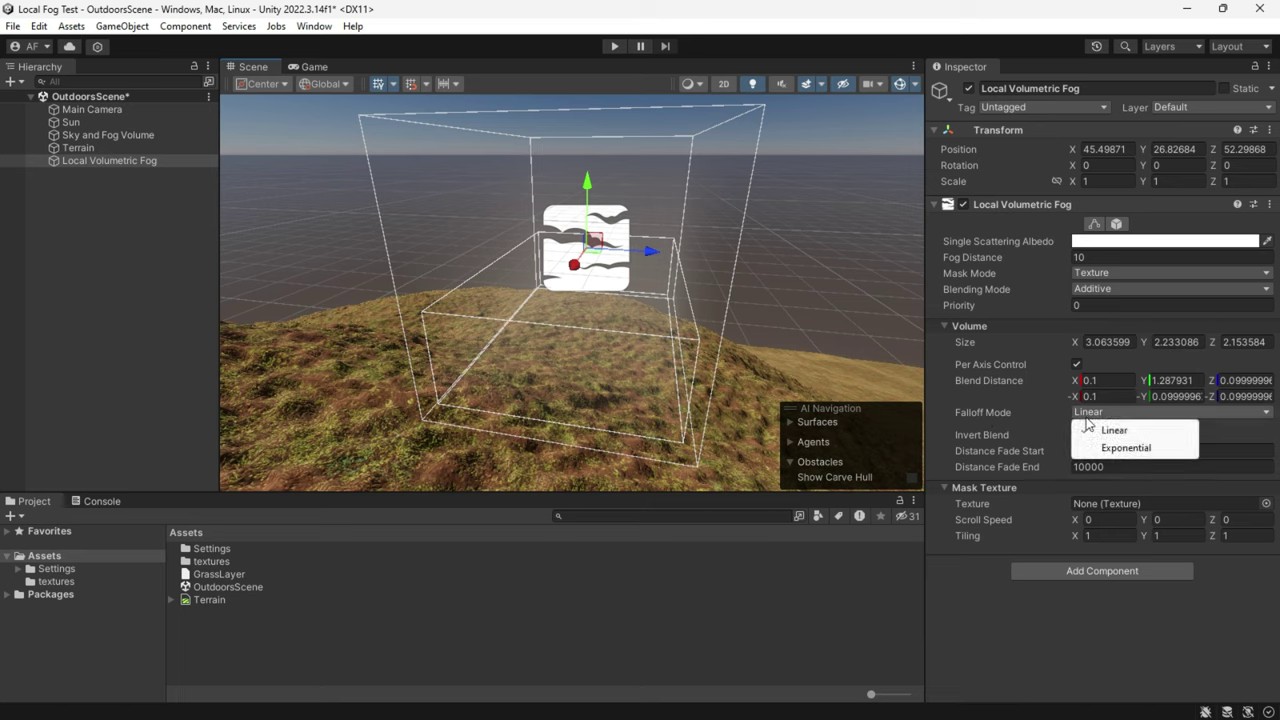
left_click(1130, 447)
left_click(1115, 413)
left_click(1116, 431)
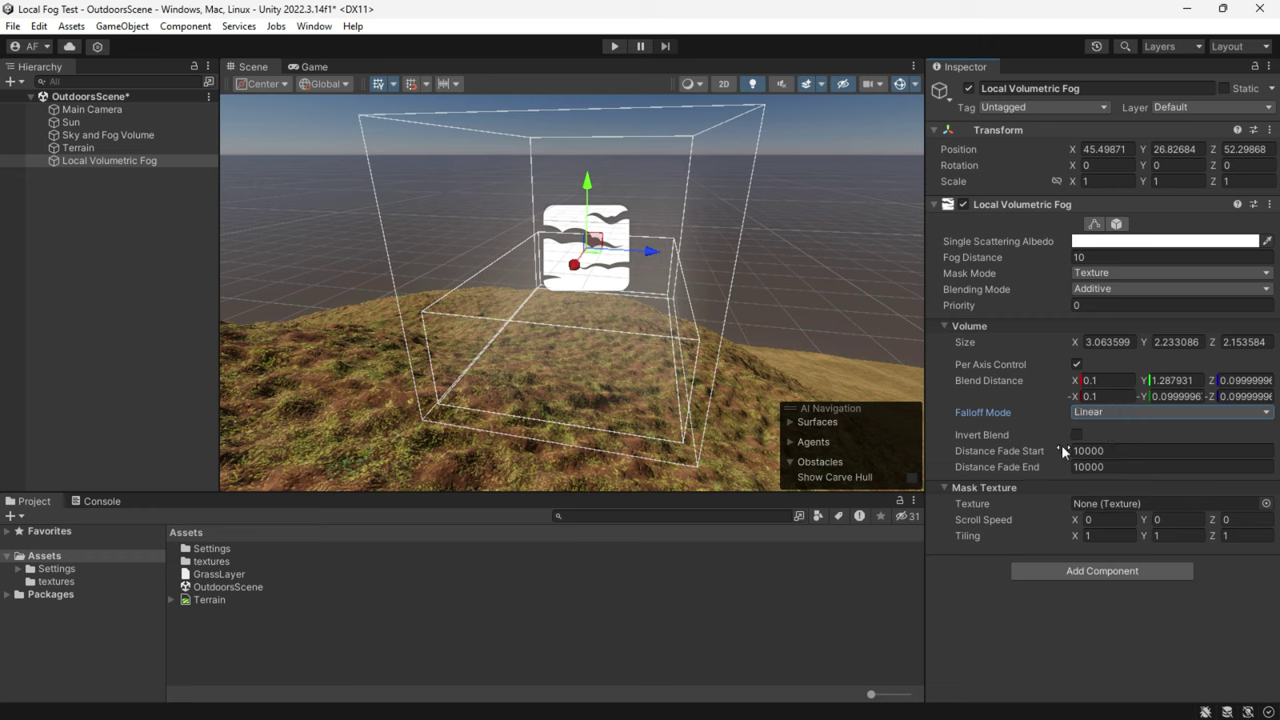
Try the Multiply Blending Mode on the local fog, then restore Additive.
left_click(1092, 290)
left_click(1111, 341)
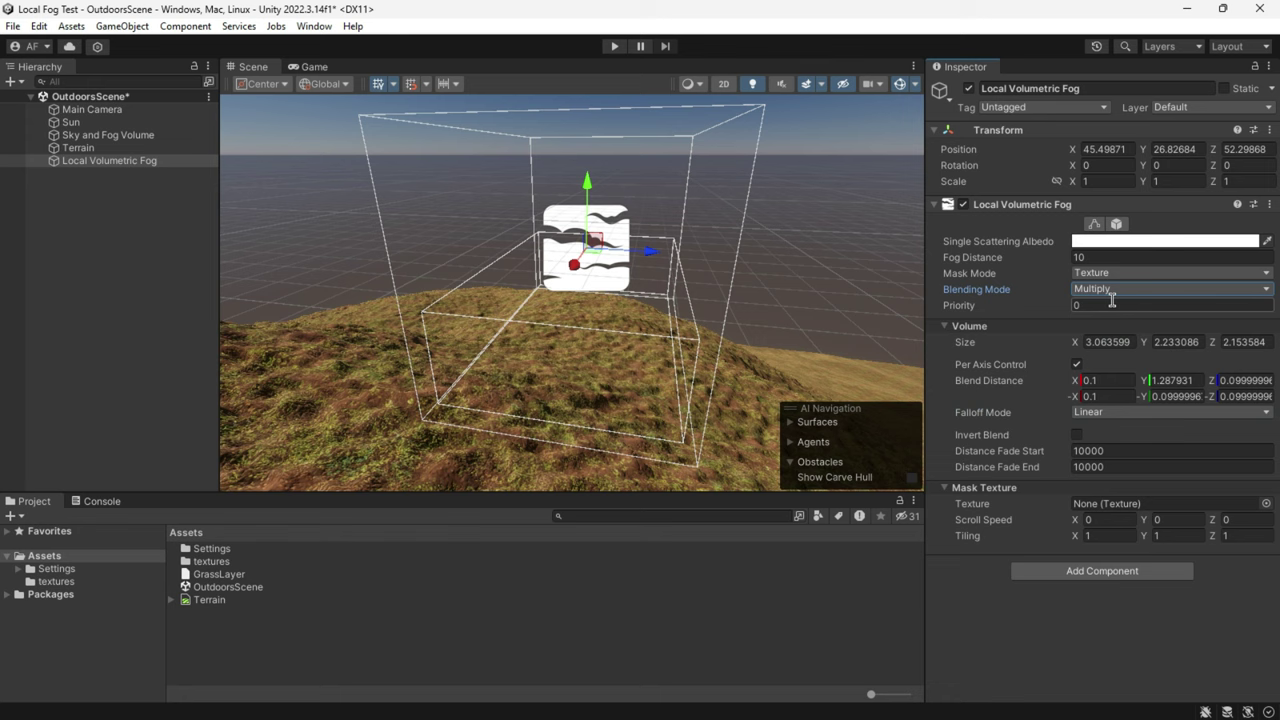
left_click(1111, 291)
left_click(1110, 307)
Thicken the local fog by trying shorter fog distances in the Scene and Game views, settling on 0.48.
left_click_drag(968, 258, 890, 267)
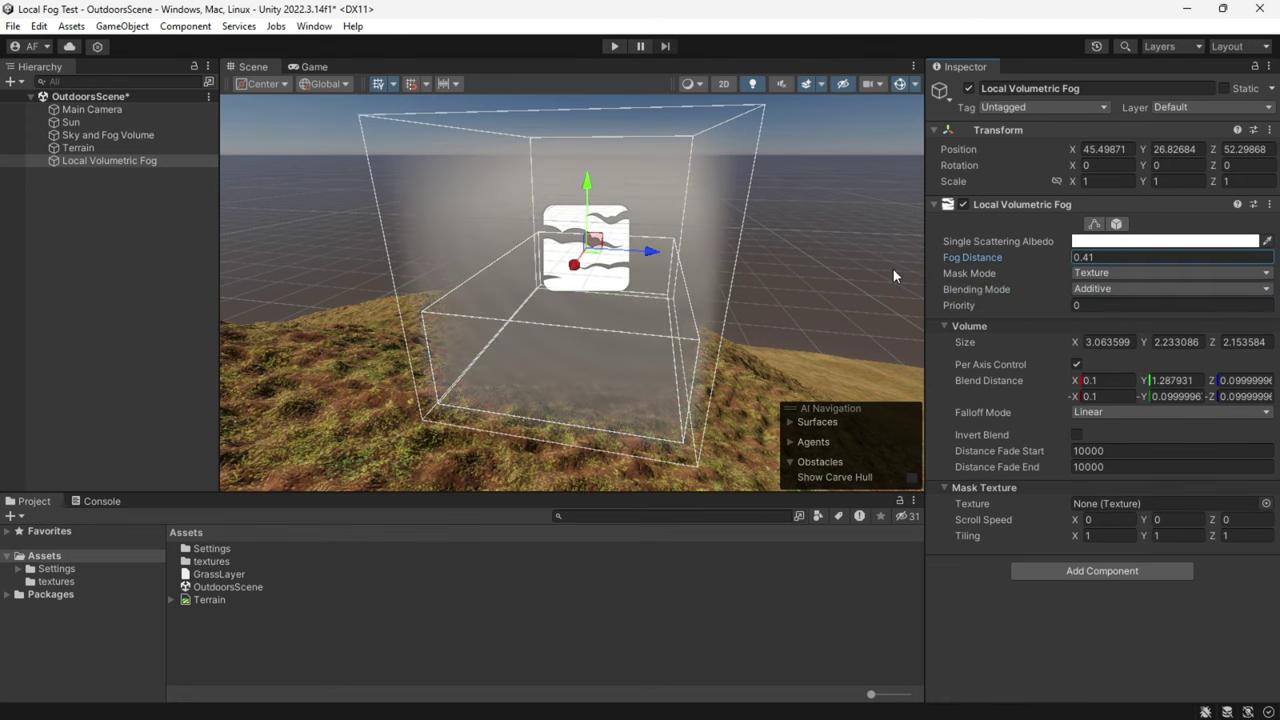
right_click_drag(670, 318, 764, 437)
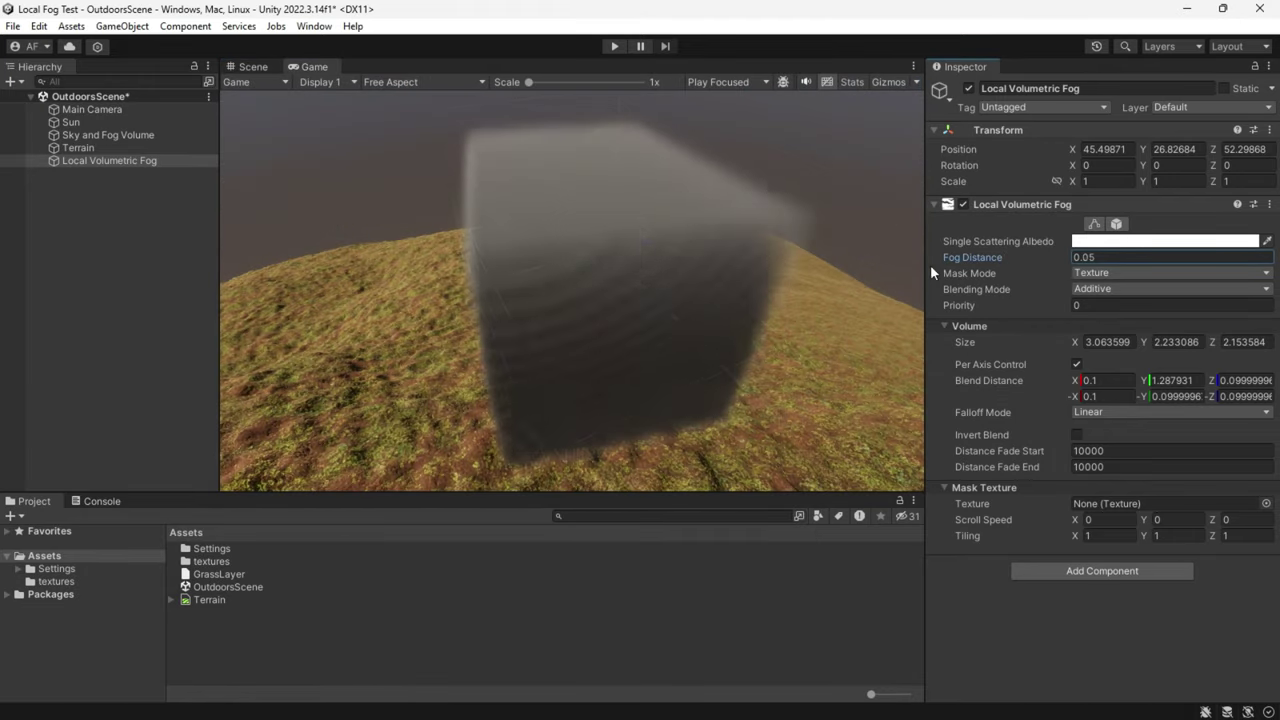
mouse_move(930, 265)
left_mouse_down()
mouse_move(982, 272)
mouse_move(929, 277)
left_mouse_up()
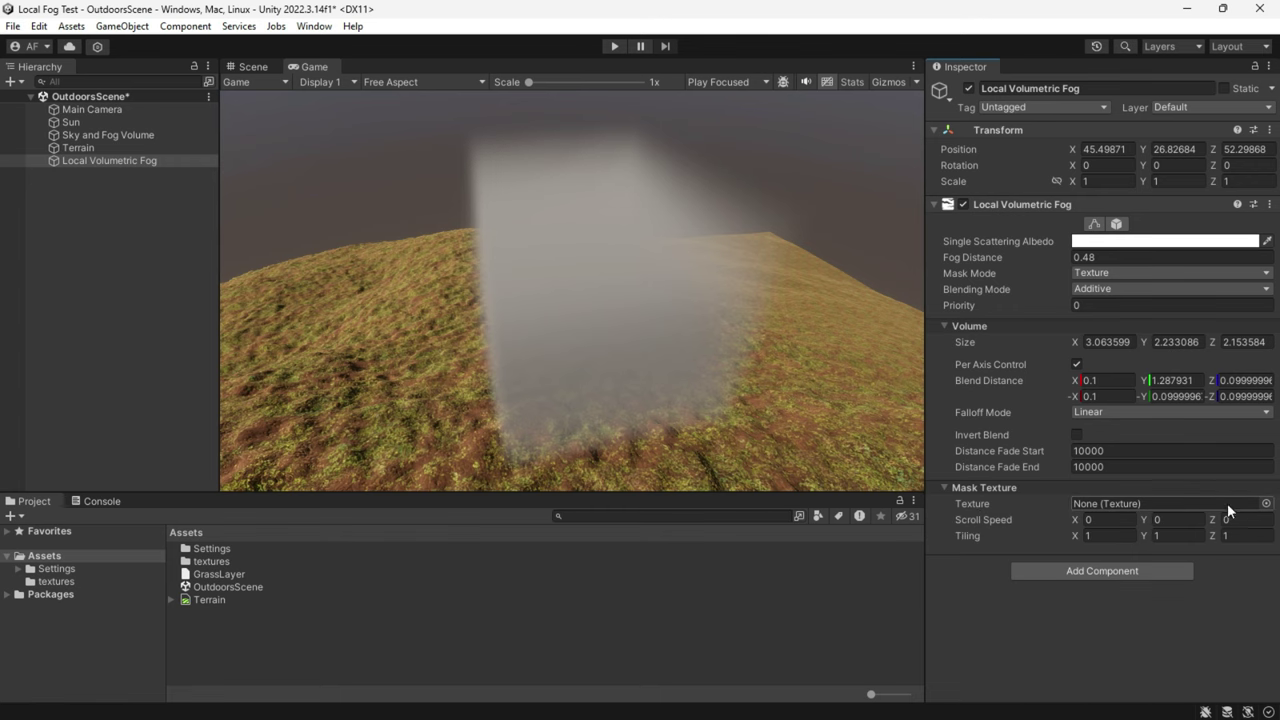
Import the Volumetric Samples of the High Definition RP package.
left_click(320, 26)
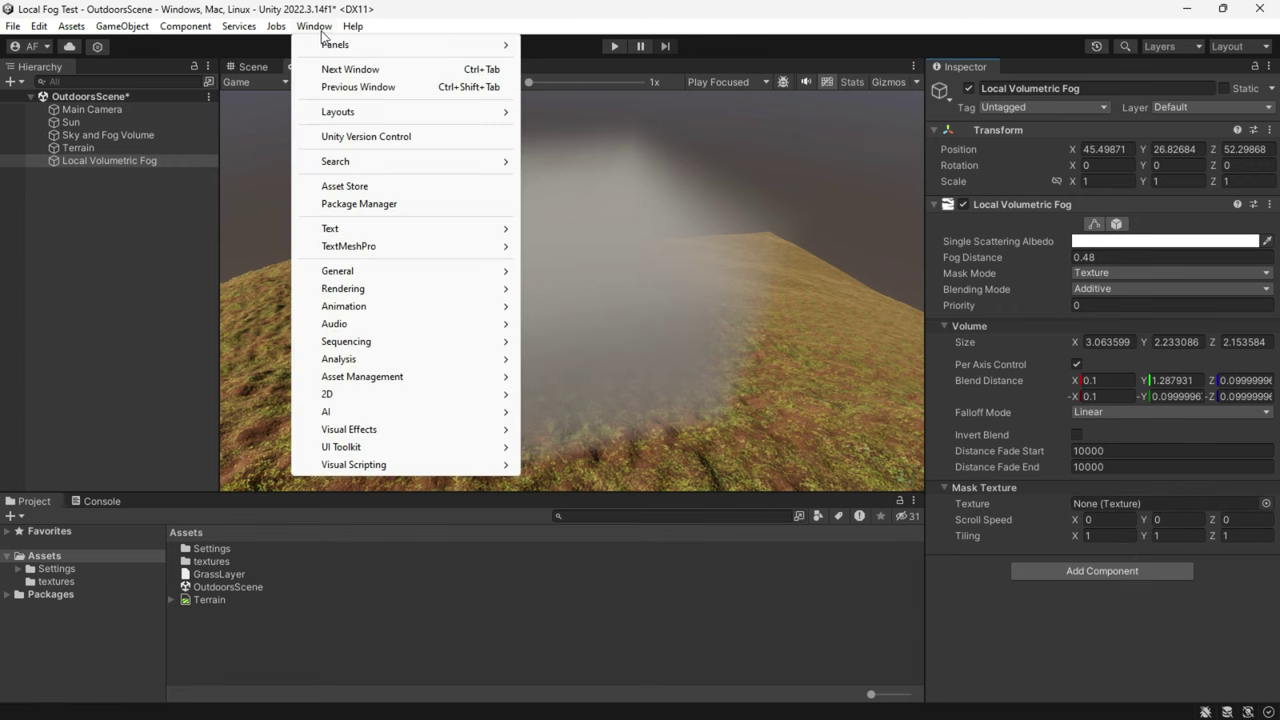
left_click(374, 204)
left_click(98, 353)
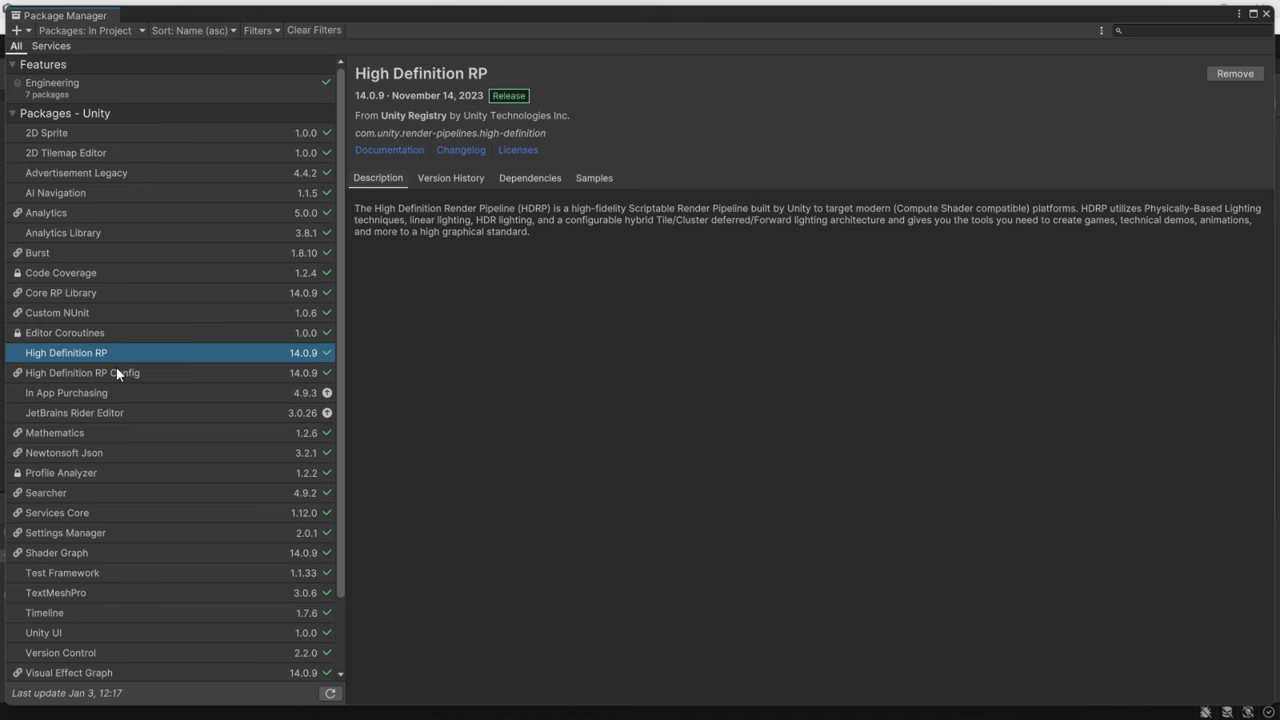
left_click(600, 181)
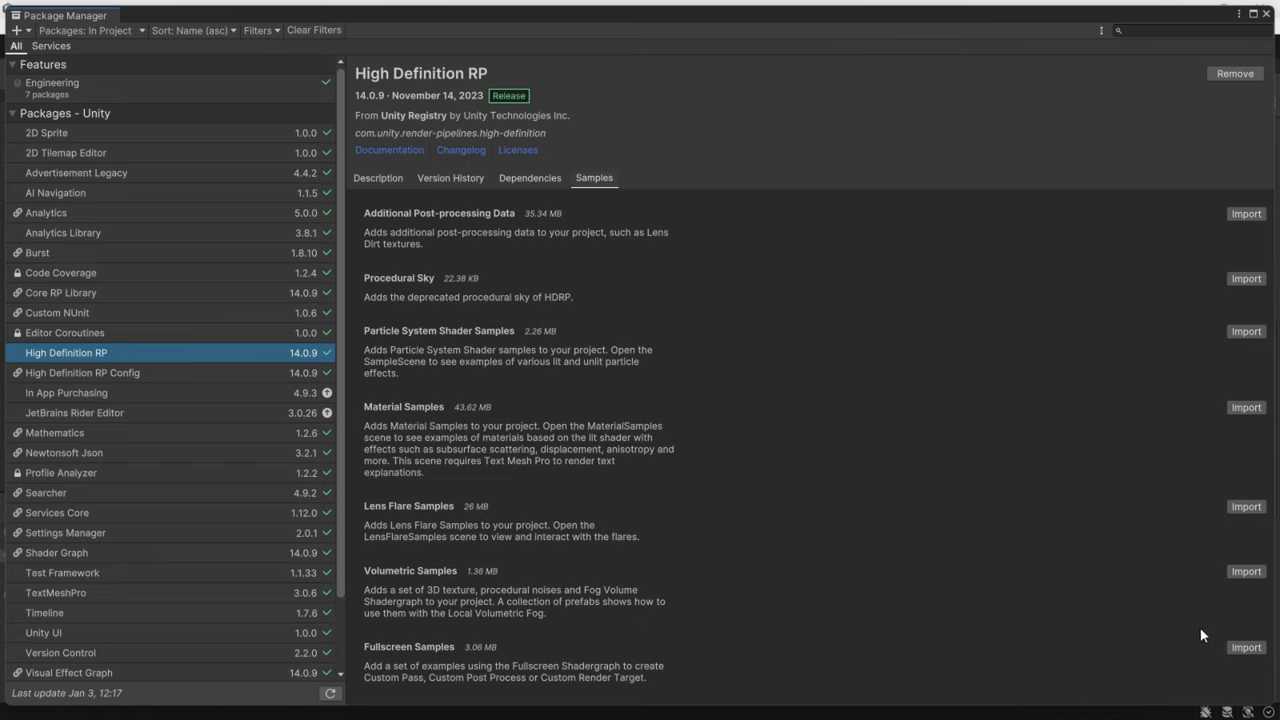
left_click(1244, 572)
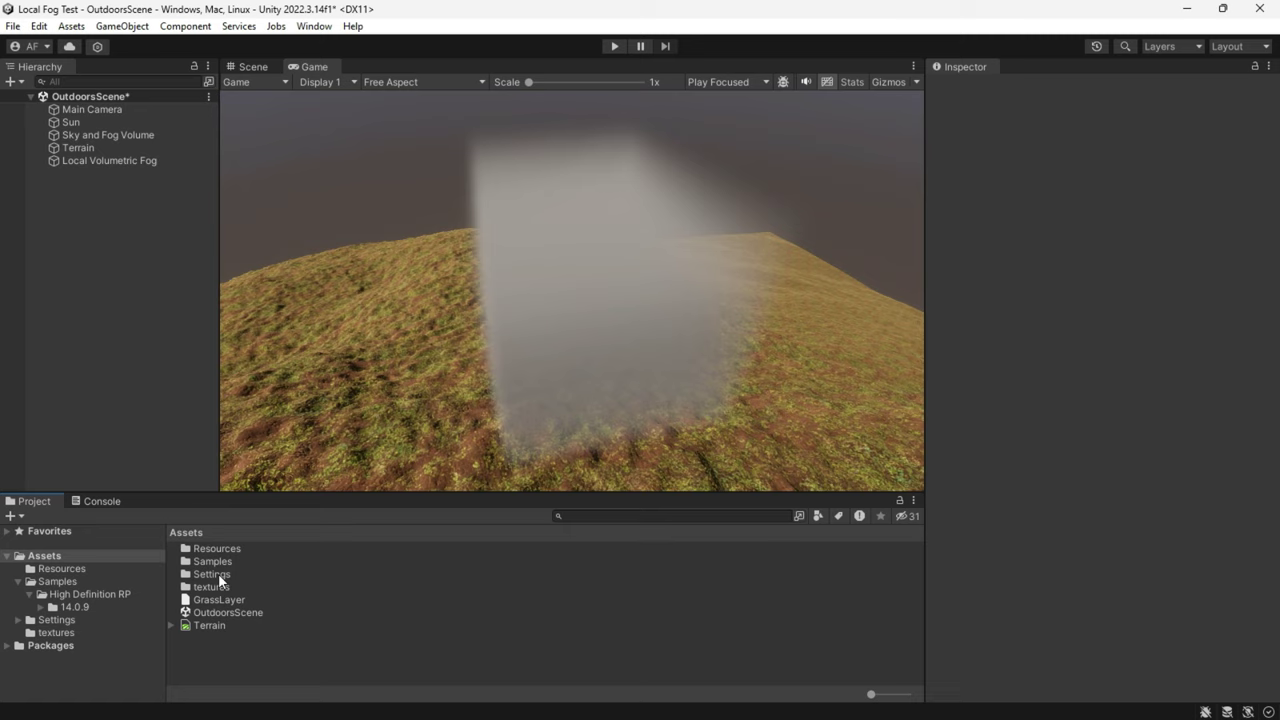
Open the Volumetric Samples Scene from the Scenes folder of the imported High Definition RP 14.0.9 samples.
left_click(212, 561)
double_click(203, 562)
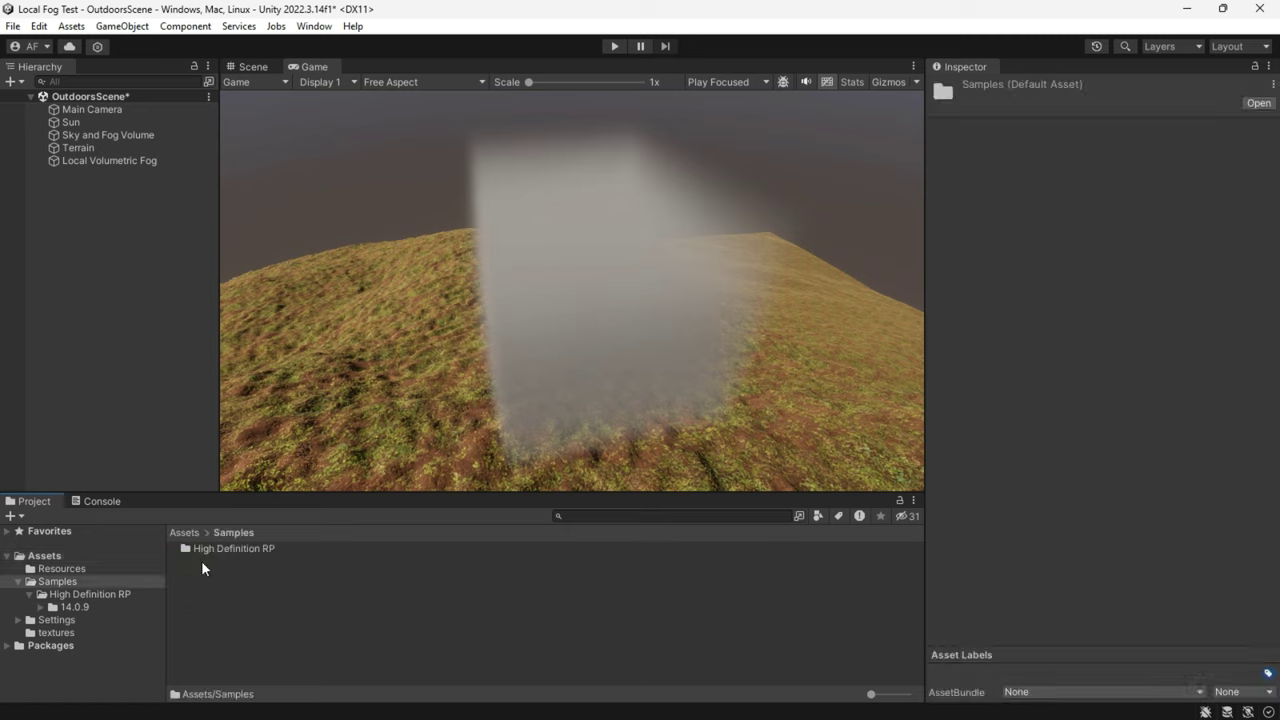
double_click(223, 551)
double_click(221, 550)
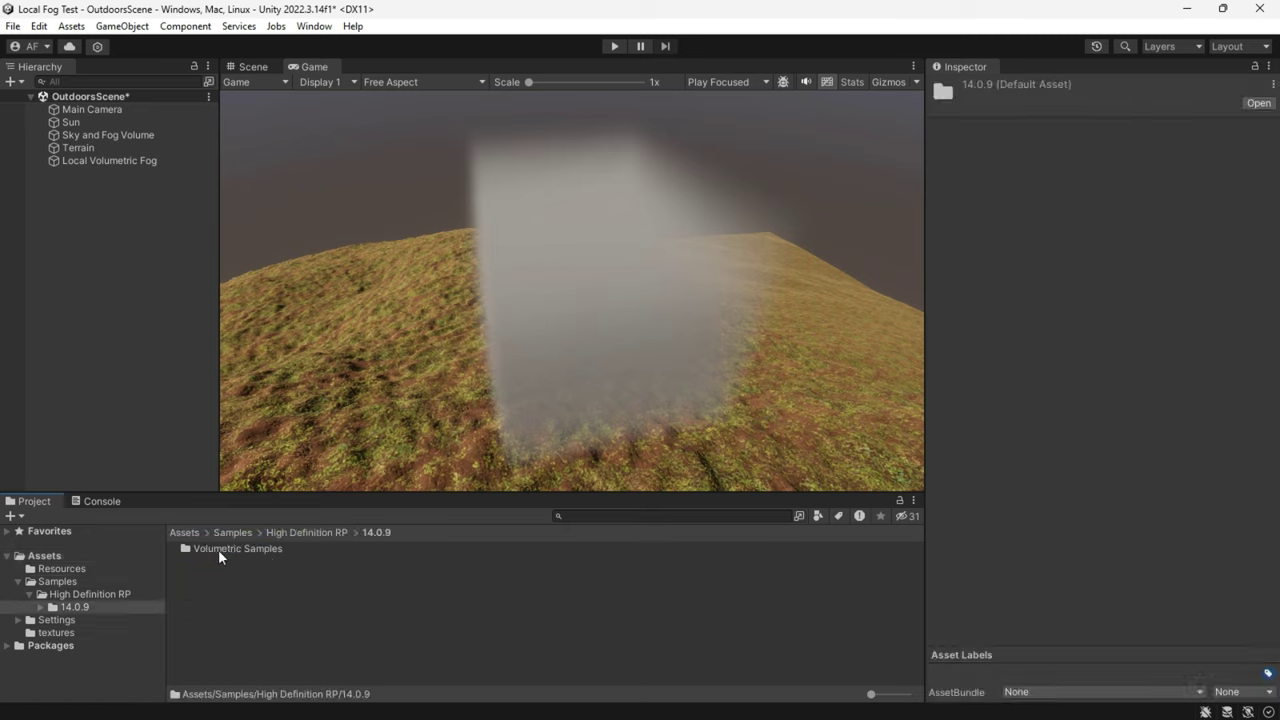
double_click(218, 549)
double_click(228, 587)
double_click(240, 562)
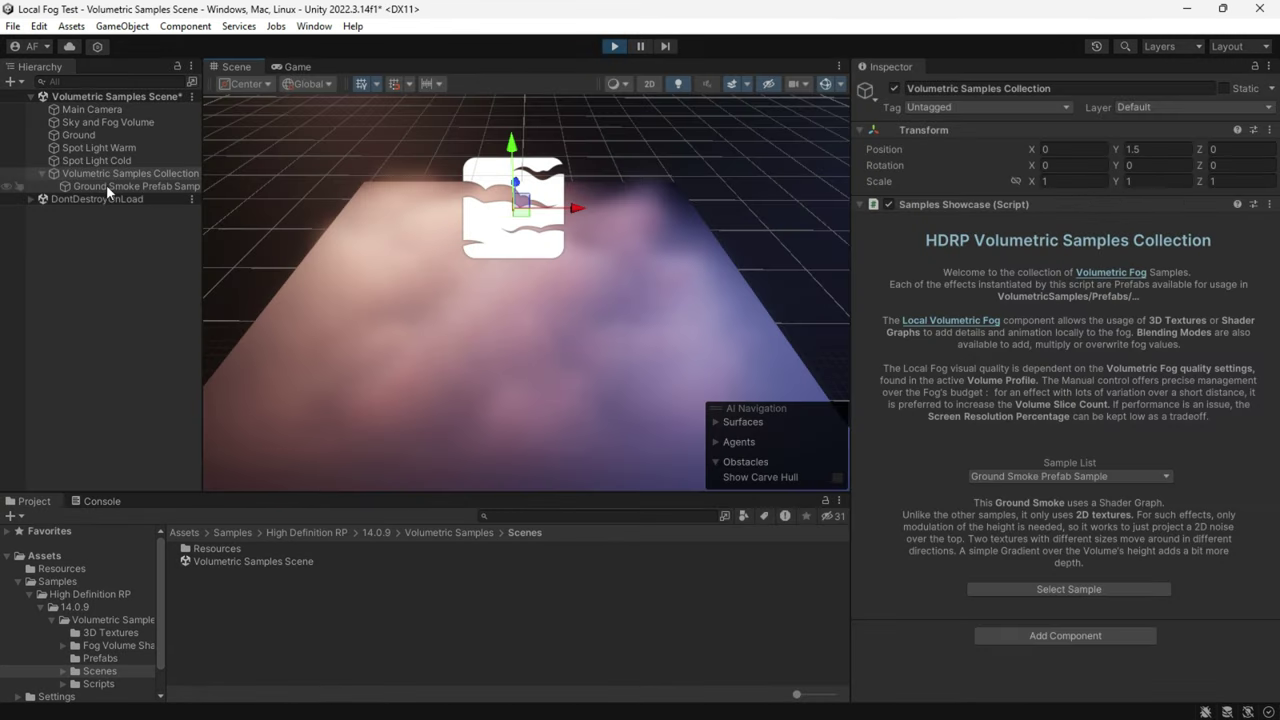
Preview the 3D Texture Mask, Ground Smoke Prefab and Cloudy samples of the Volumetric Samples Collection.
left_click(1128, 477)
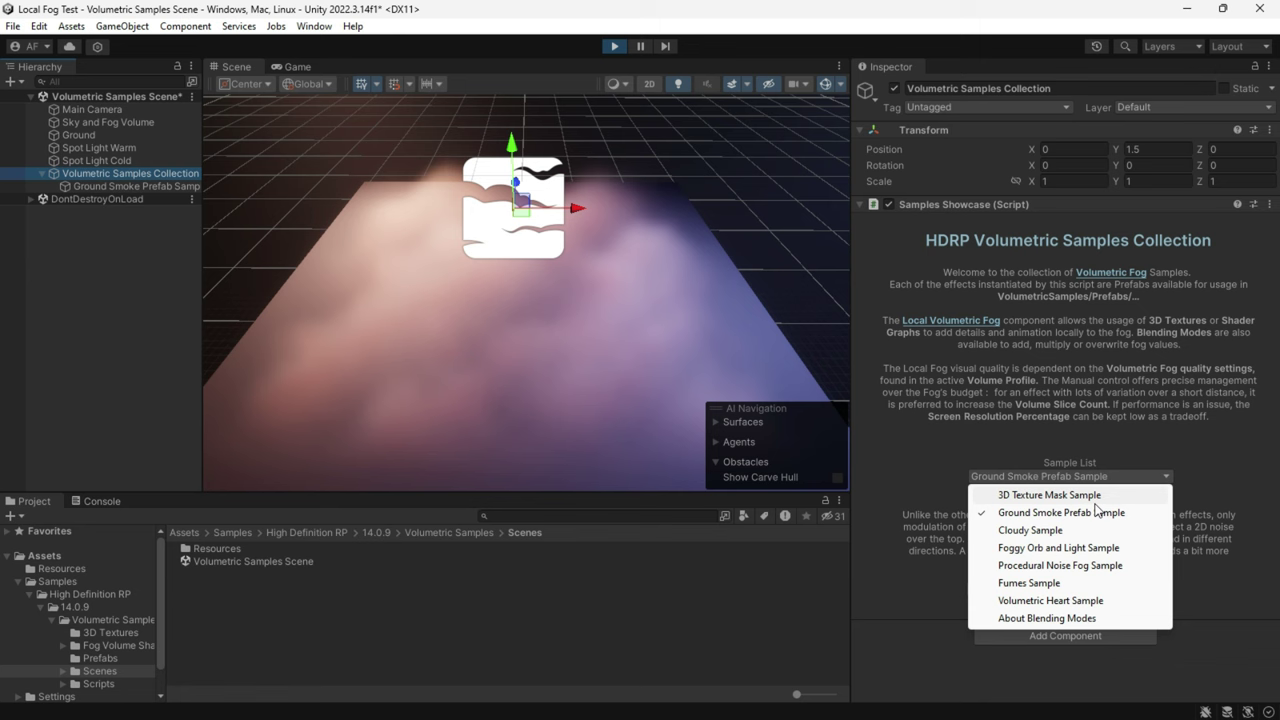
left_click(1050, 495)
left_click(1068, 476)
left_click(1060, 512)
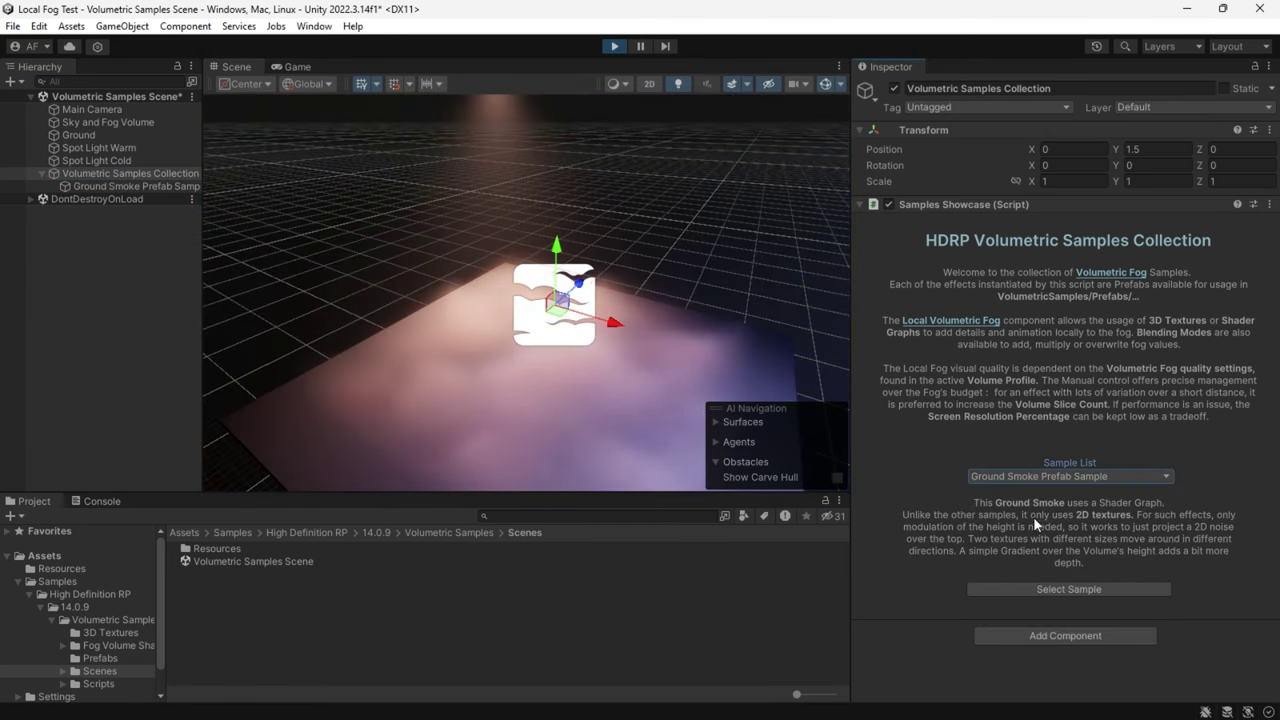
key("w")
right_click_drag(648, 388, 694, 346)
key("s")
left_click(1091, 478)
left_click(1040, 530)
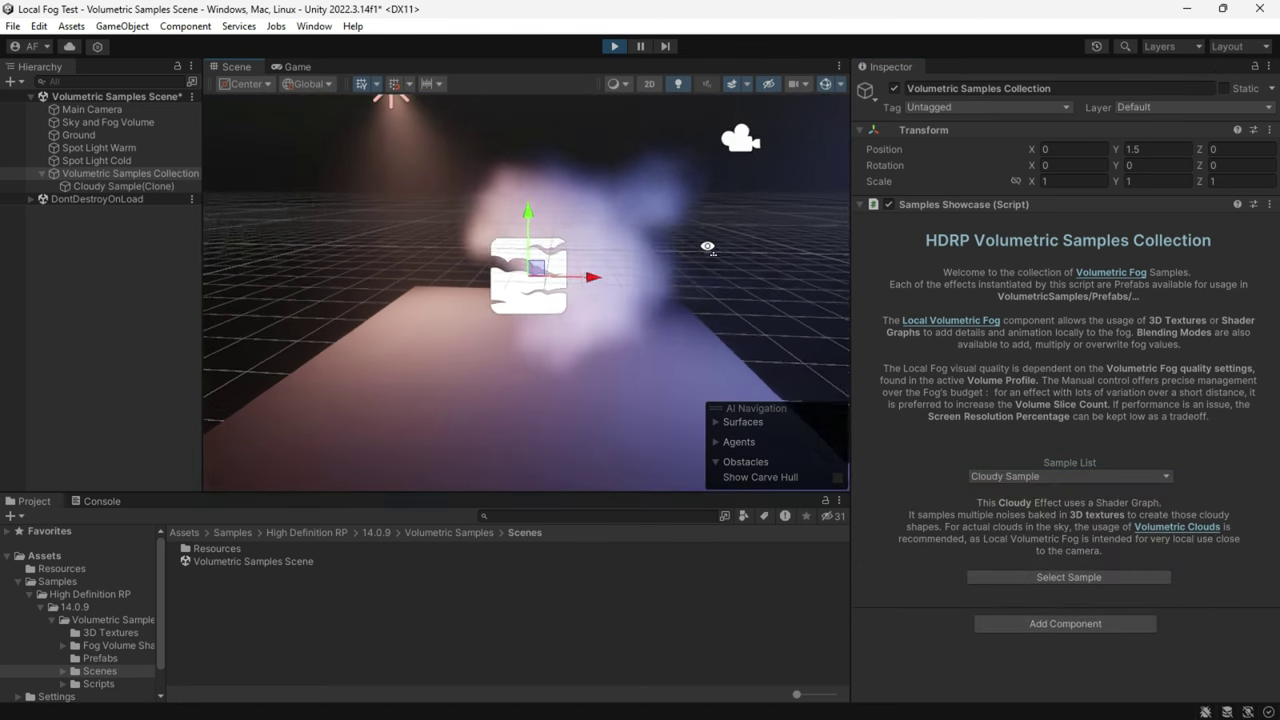
Preview the Foggy Orb and Light Sample with gizmos toggled, followed by the Procedural Noise Fog Sample.
left_click(1069, 476)
left_click(1057, 549)
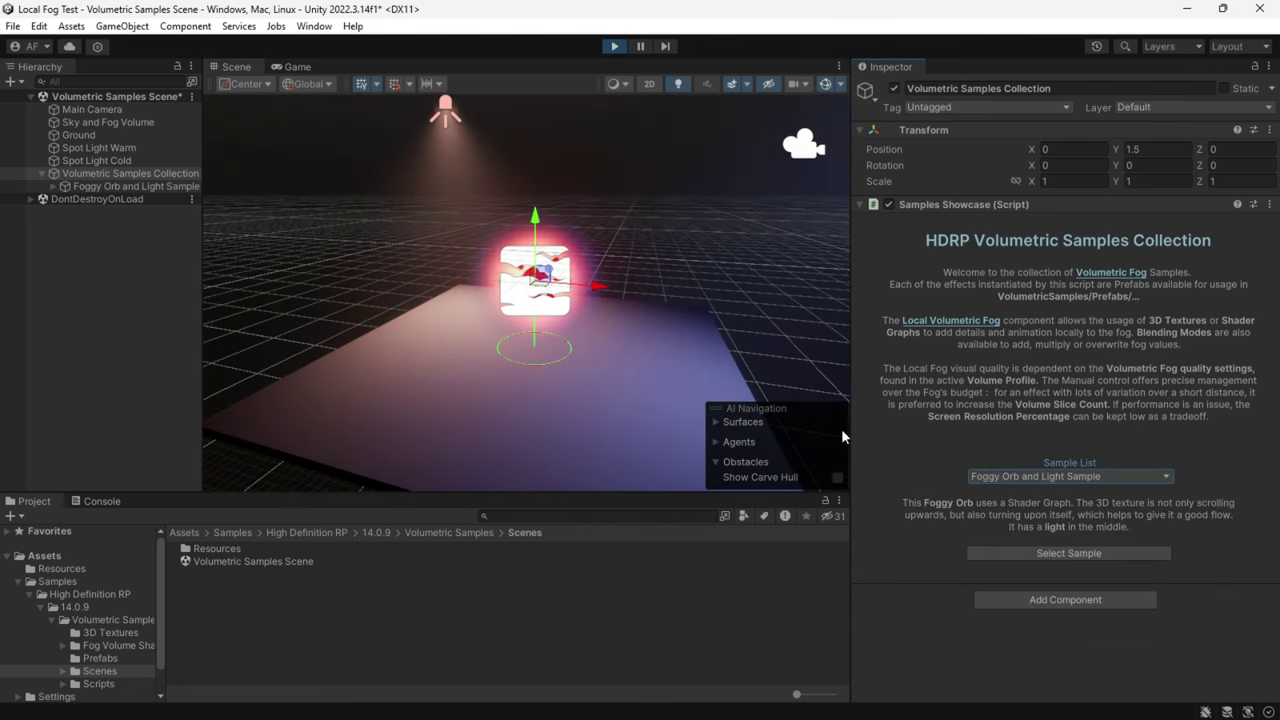
key("s")
mouse_move(580, 257)
right_mouse_down()
mouse_move(598, 266)
mouse_move(582, 273)
right_mouse_up()
left_click(827, 85)
key("w")
left_click(1069, 476)
left_click(1040, 569)
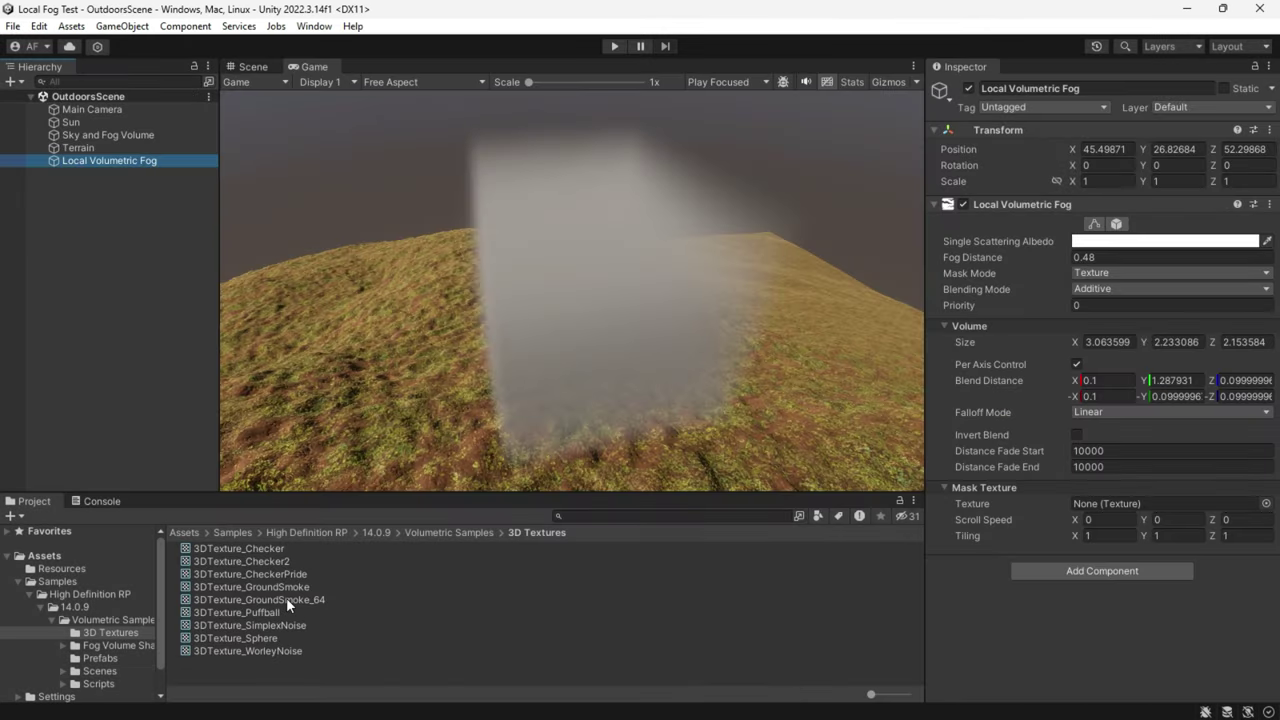
Assign 3DTexture_GroundSmoke as the local fog's mask texture in OutdoorsScene and adjust the Scene view's effects options.
left_click_drag(270, 587, 1150, 503)
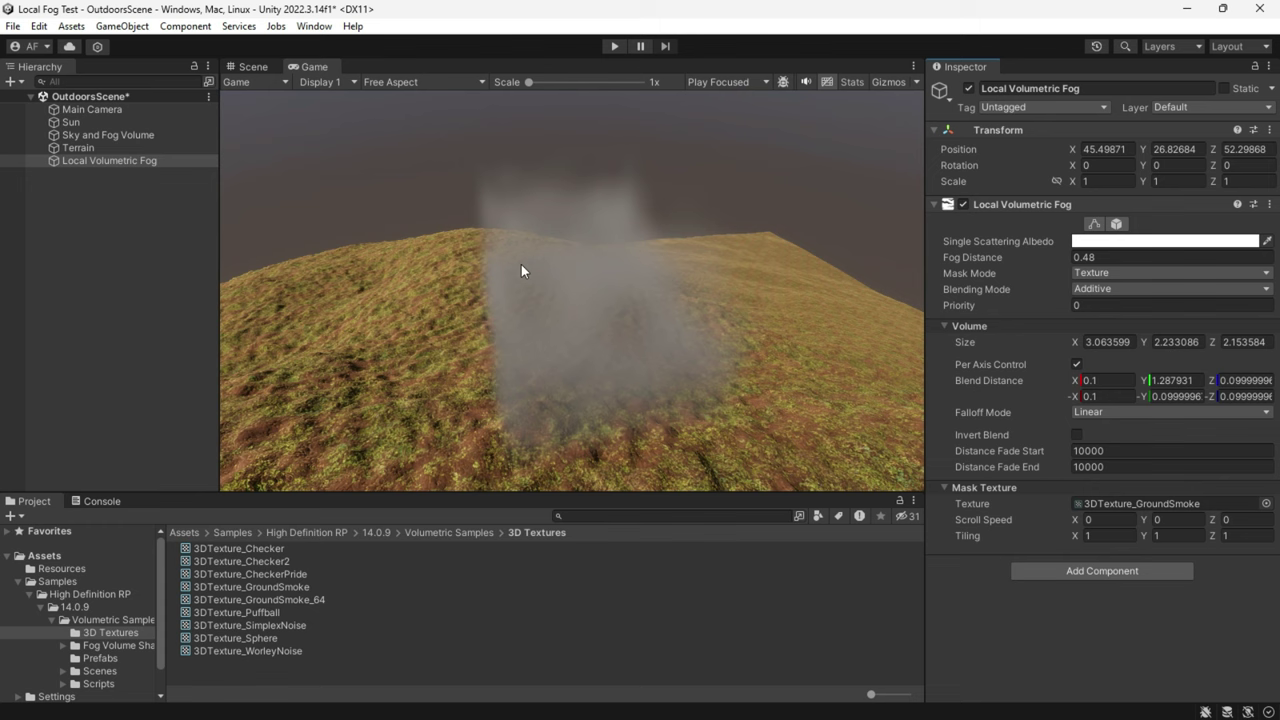
left_click(253, 66)
scroll(635, 236, "up", 3)
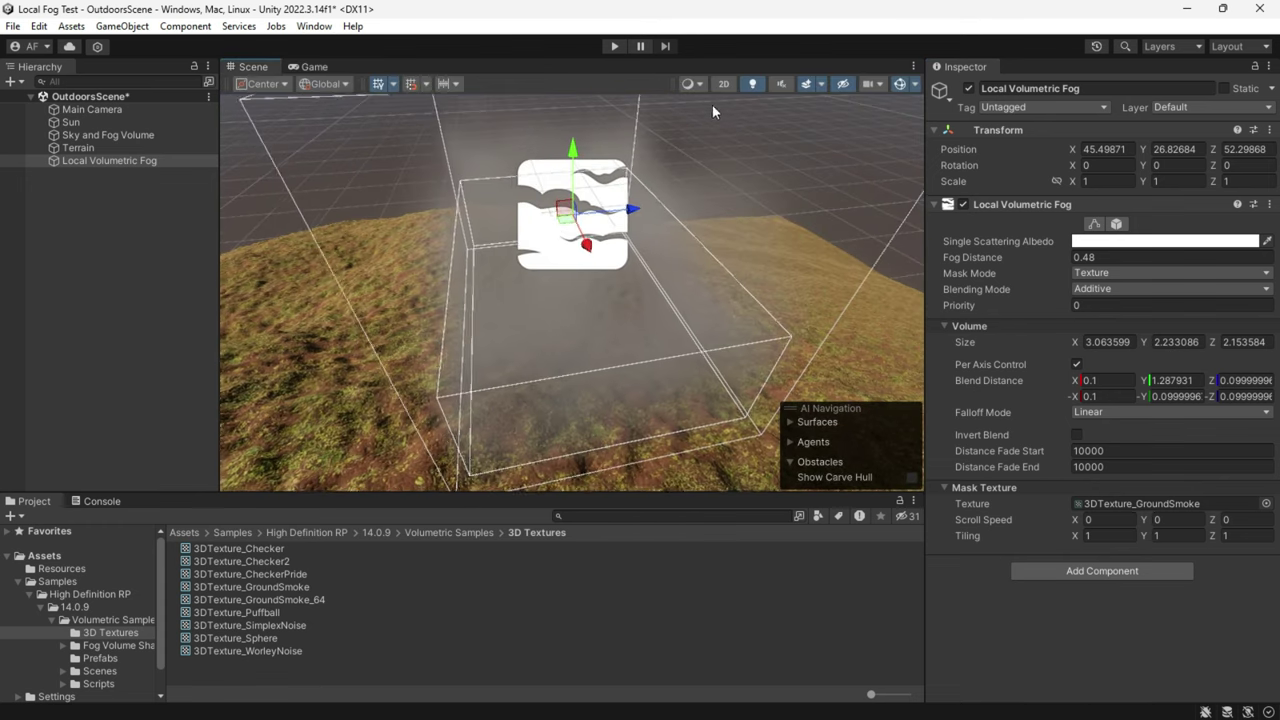
left_click(823, 85)
left_click(833, 142)
right_click_drag(707, 245, 516, 254)
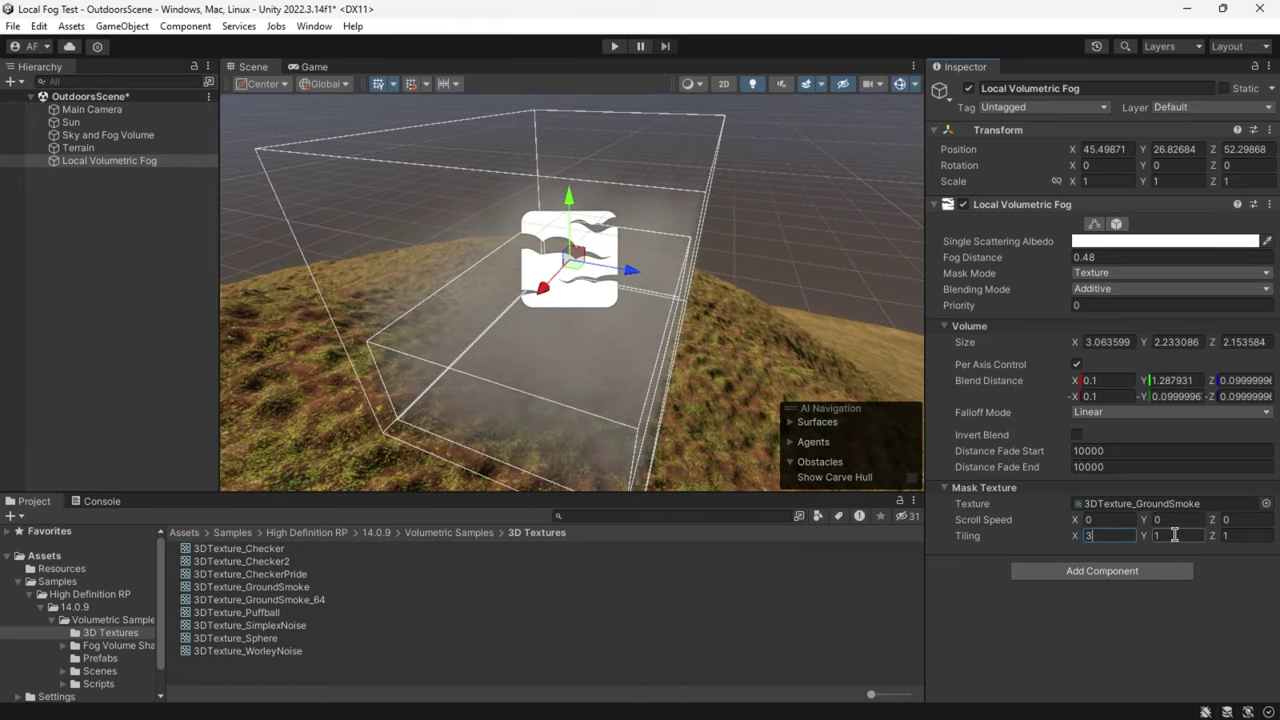
Set the mask texture's Scroll Speed to 0.3 on X and -0.2 on Z.
type("0.3")
key("Return")
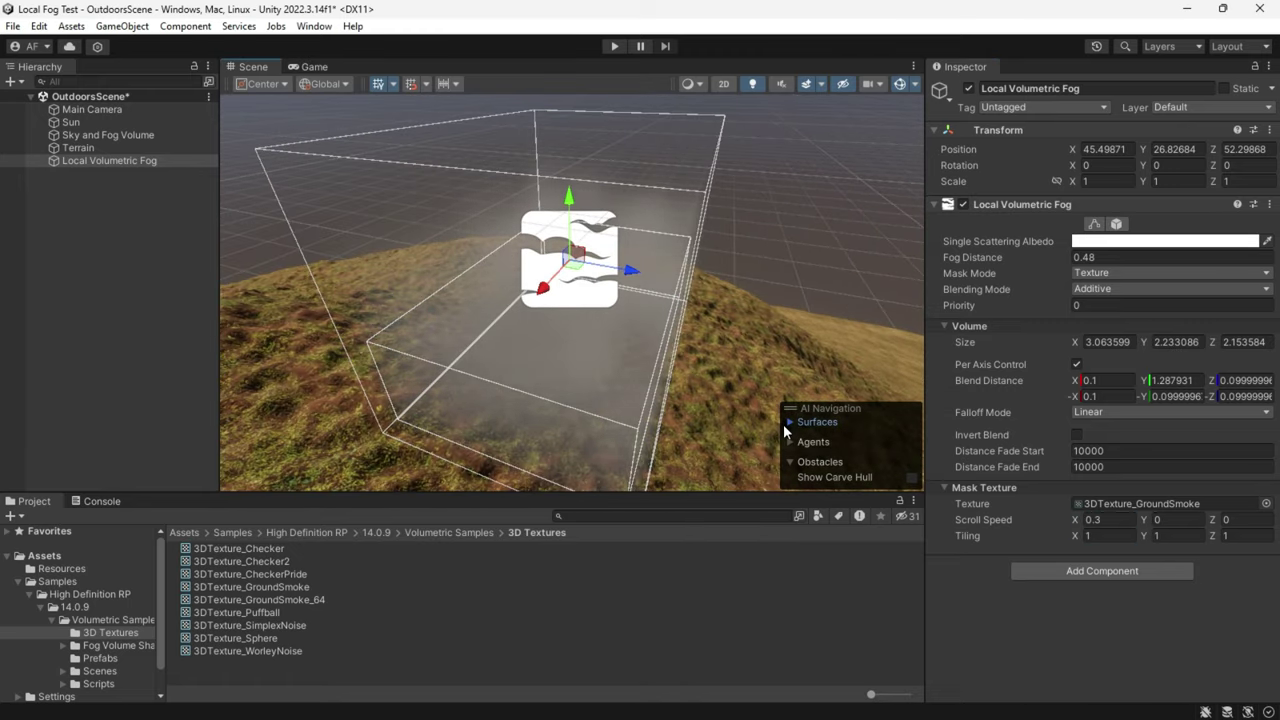
left_click_drag(640, 370, 733, 313, "alt")
right_click_drag(733, 313, 482, 316)
left_click(1240, 521)
type("-0.")
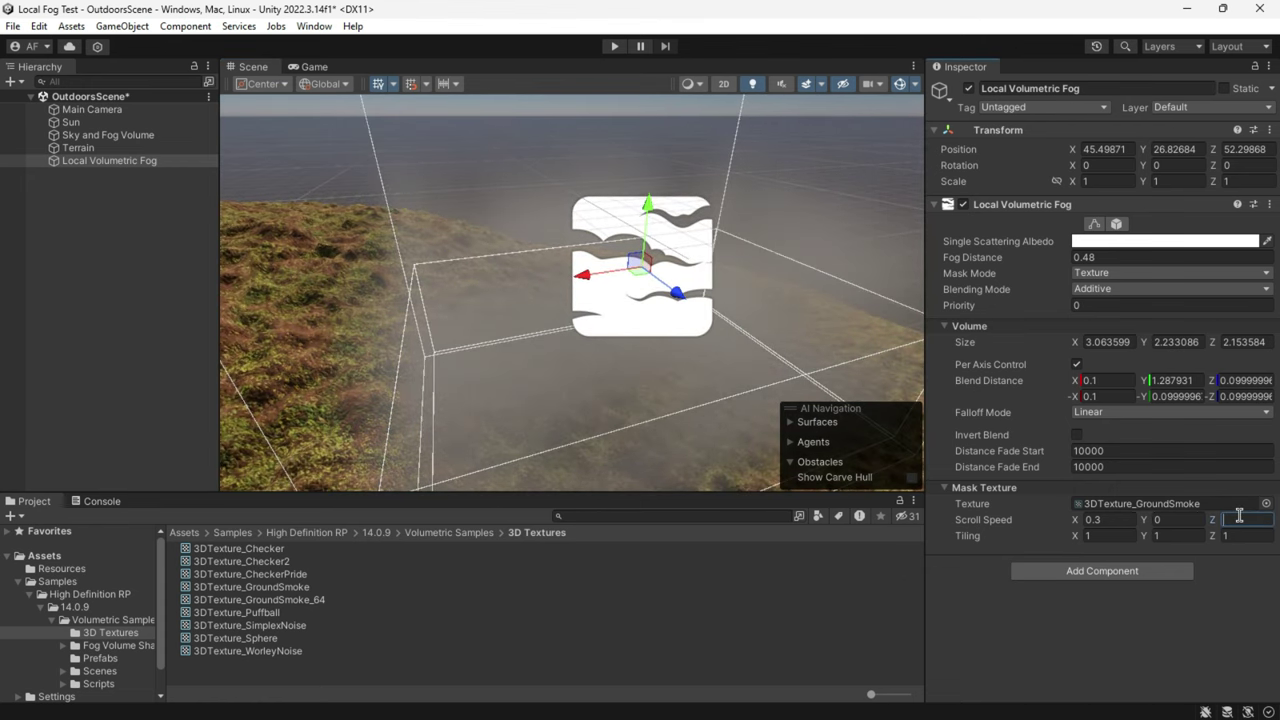
type("2")
left_click_drag(640, 380, 880, 358, "alt")
Check the moving fog in the Game and Scene views and try 3DTexture_WorleyNoise as its mask texture.
left_click(325, 68)
left_click(244, 67)
right_click_drag(514, 364, 560, 350)
left_click(109, 330)
right_click_drag(680, 324, 800, 290)
left_click(110, 164)
left_click_drag(245, 651, 1122, 505)
right_click_drag(709, 418, 530, 404)
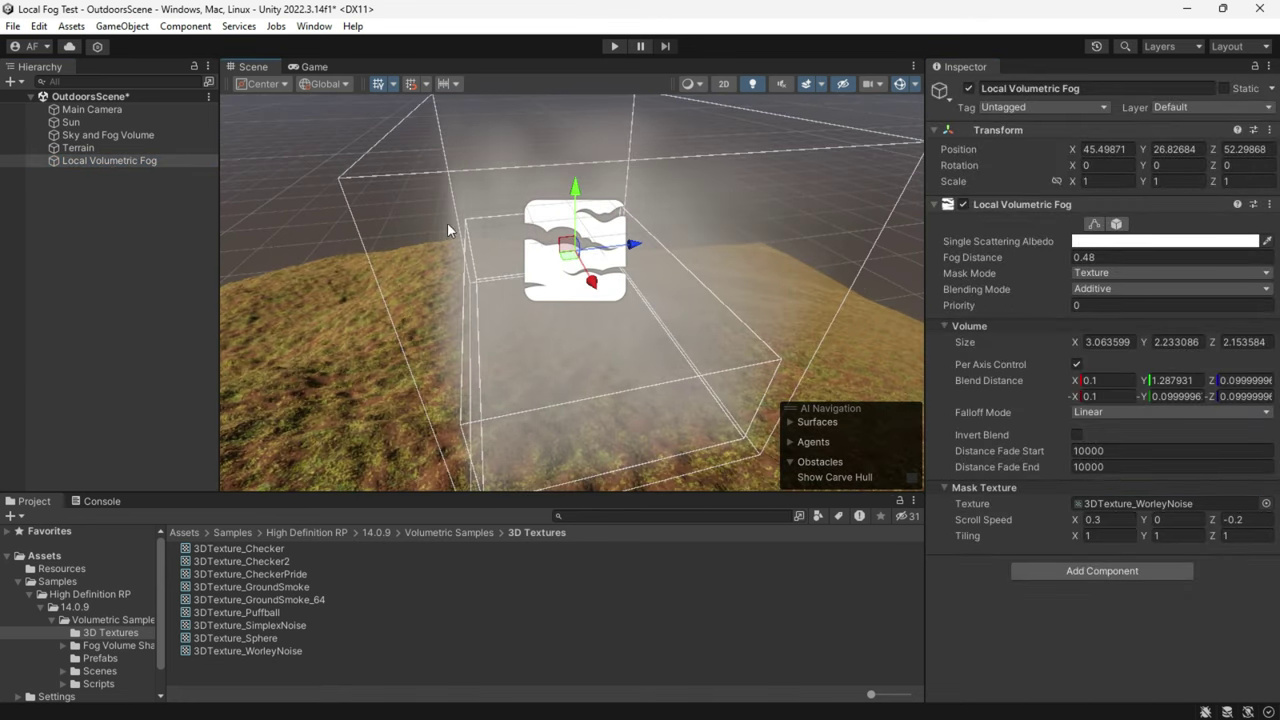
Set the local fog's Fog Distance to 0.1 and preview the result in Play mode.
left_click_drag(1026, 260, 976, 264)
left_click(1084, 257)
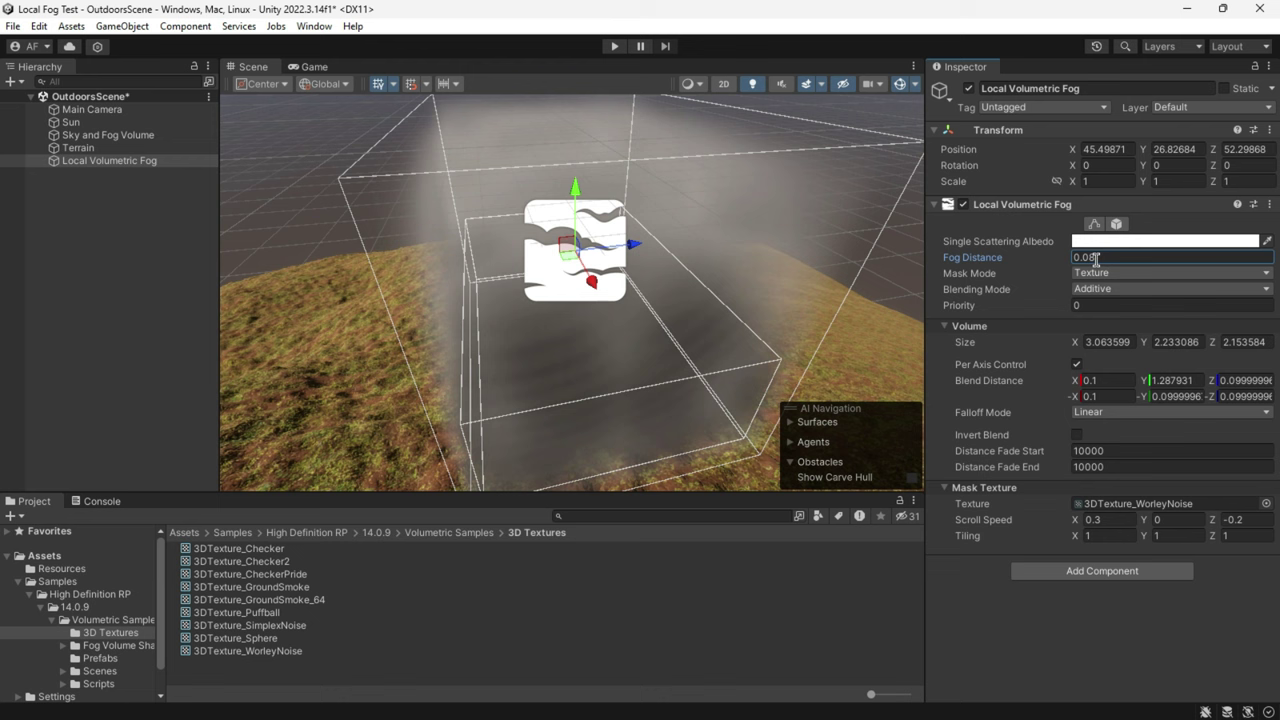
type("0.1")
left_click(614, 46)
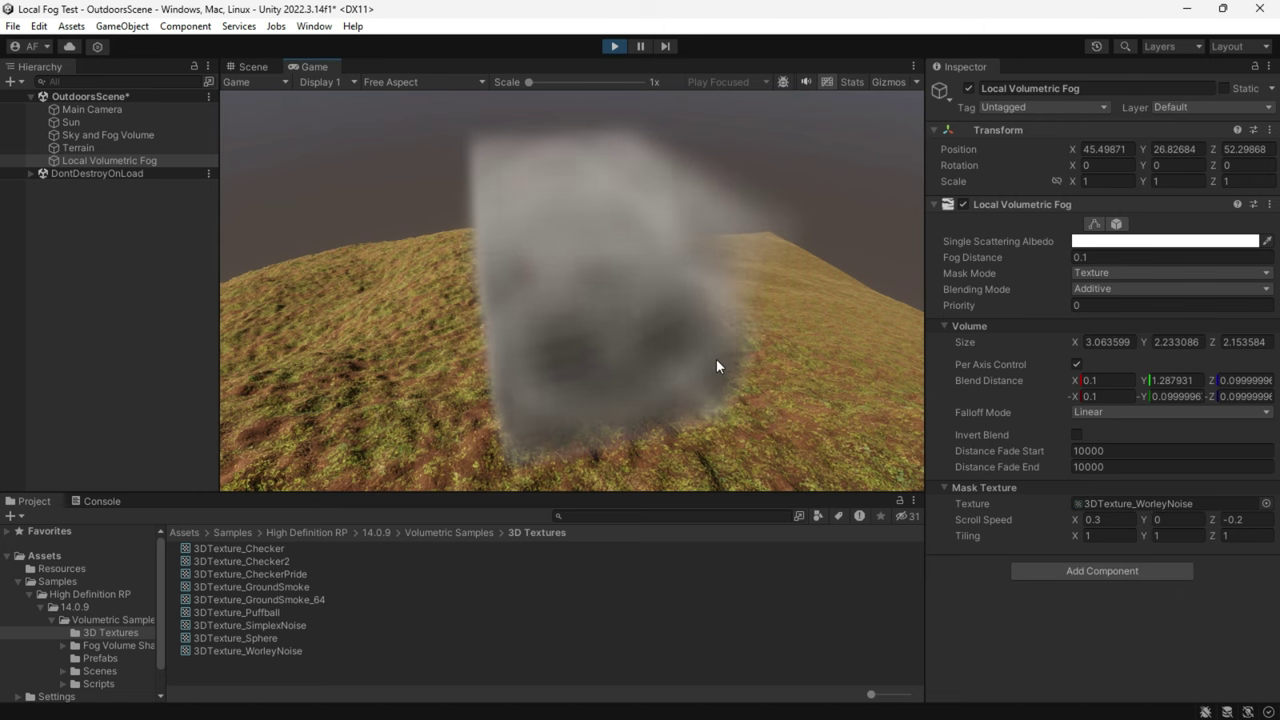
left_click(614, 46)
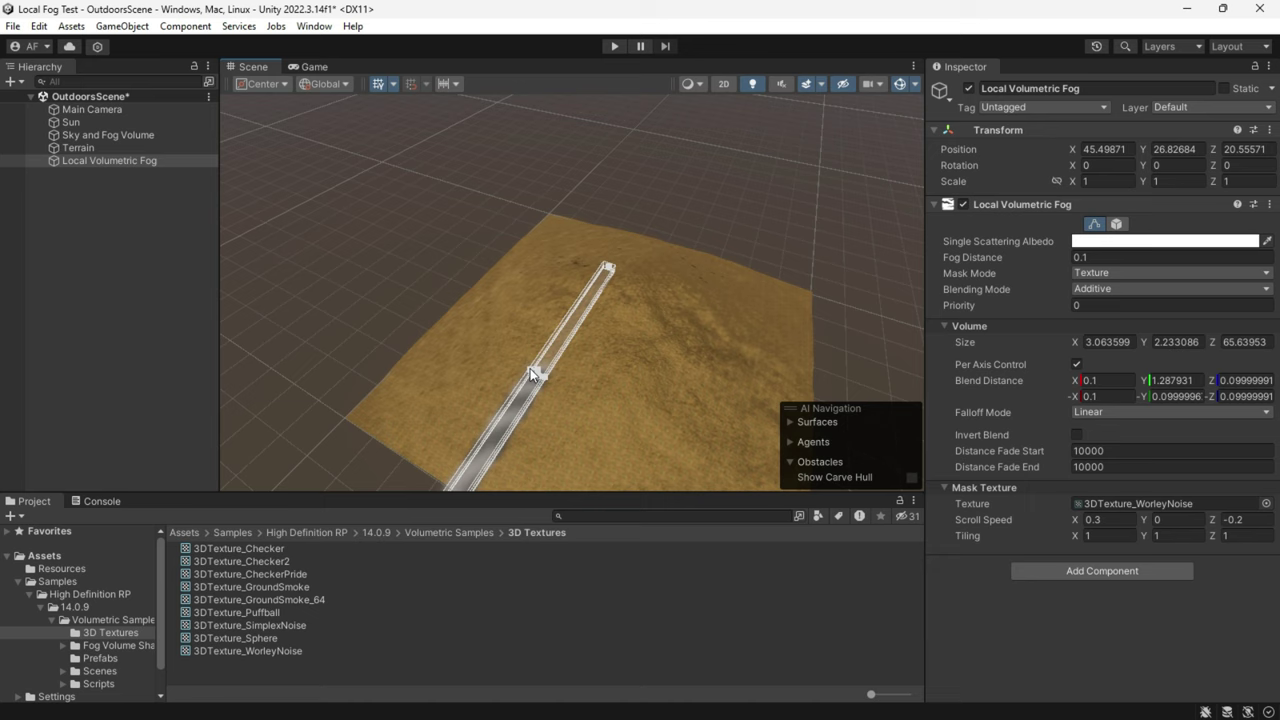
Stretch the fog volume to about 119 × 7 × 112 around the terrain and lower it to about Y 16.6.
left_click_drag(531, 371, 327, 270)
left_click_drag(545, 377, 915, 550)
left_click_drag(609, 267, 692, 192)
key("w")
right_click_drag(621, 294, 500, 258)
left_click_drag(437, 244, 452, 330)
key("w")
key("w")
right_click_drag(573, 332, 0, 261)
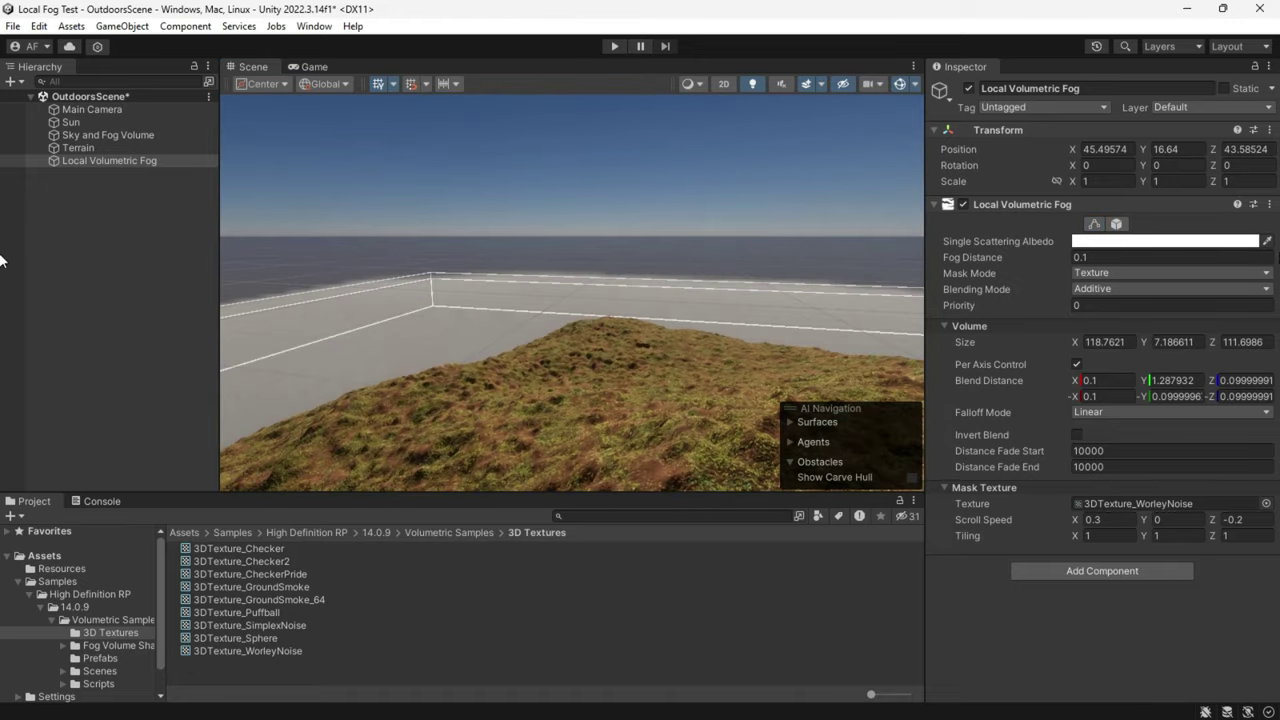
left_click(316, 311)
right_click_drag(650, 318, 556, 390)
key("s")
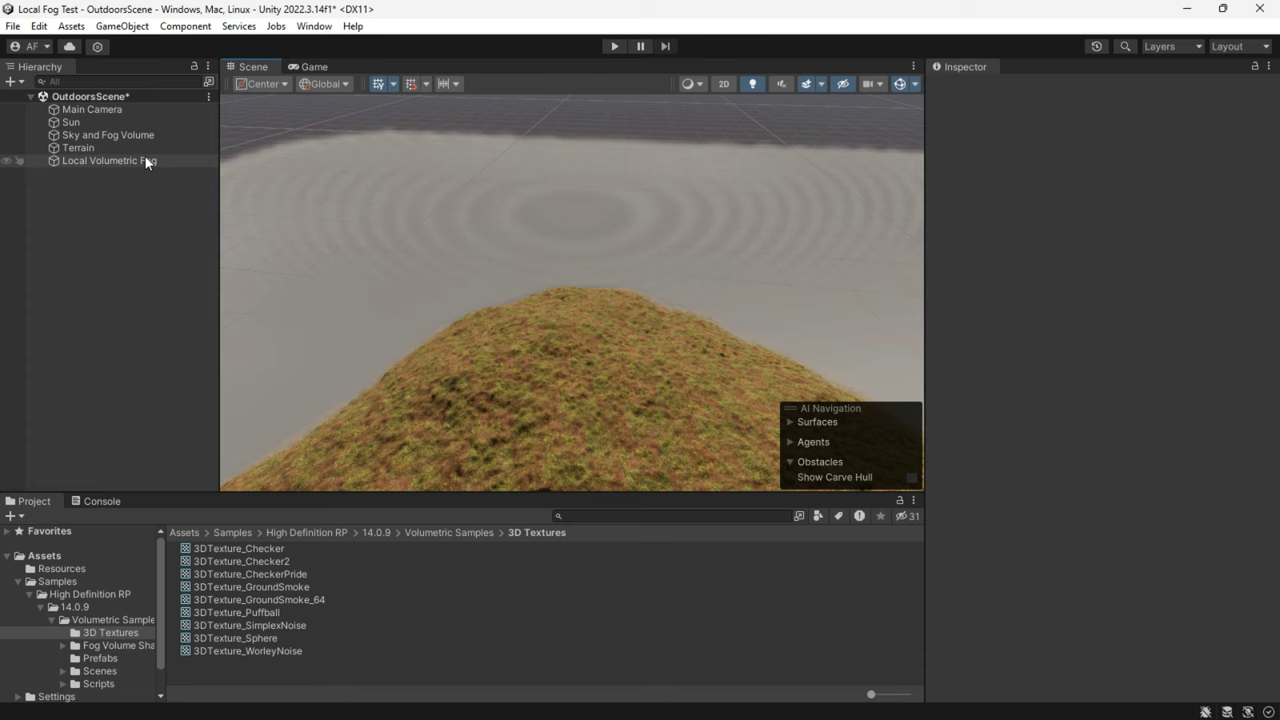
Set the local fog's Scroll Speed Z to 0 and assign 3DTexture_GroundSmoke as its mask texture.
left_click(145, 160)
left_click(1254, 520)
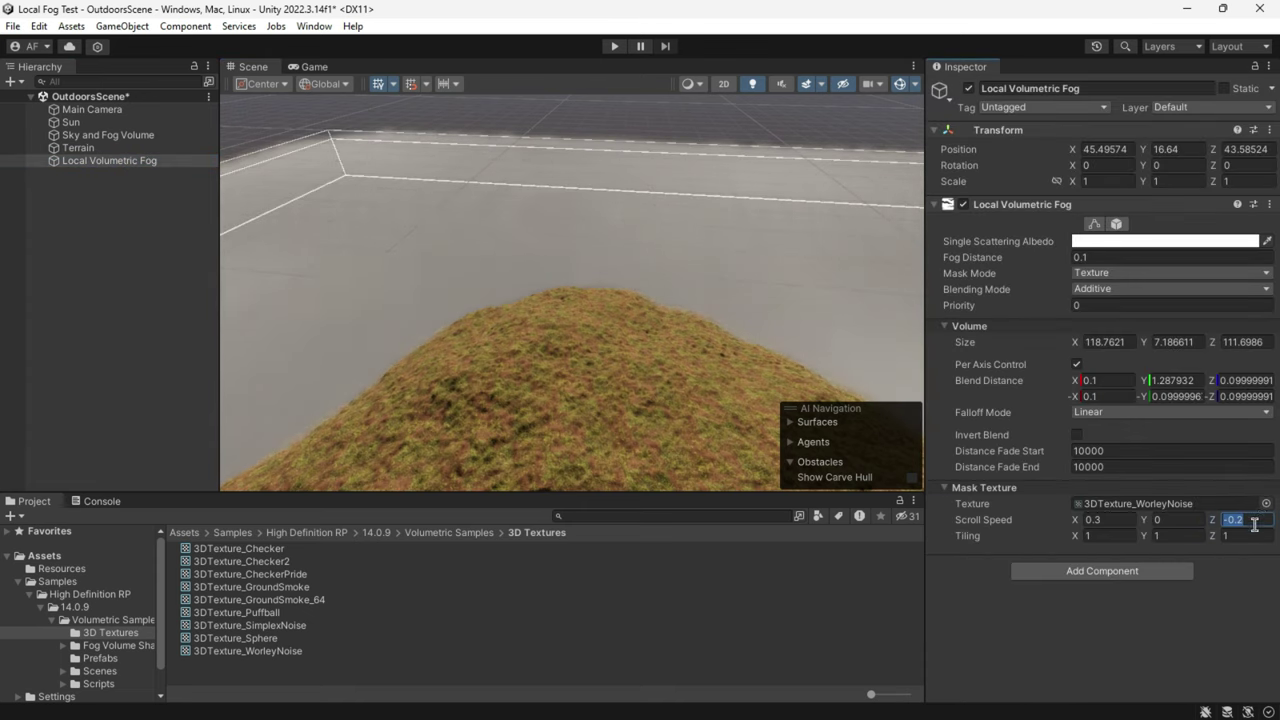
type("0")
left_click_drag(275, 588, 1207, 507)
Try a mask texture tiling of 25 on X and Y for the local fog.
left_click(1112, 535)
type("2")
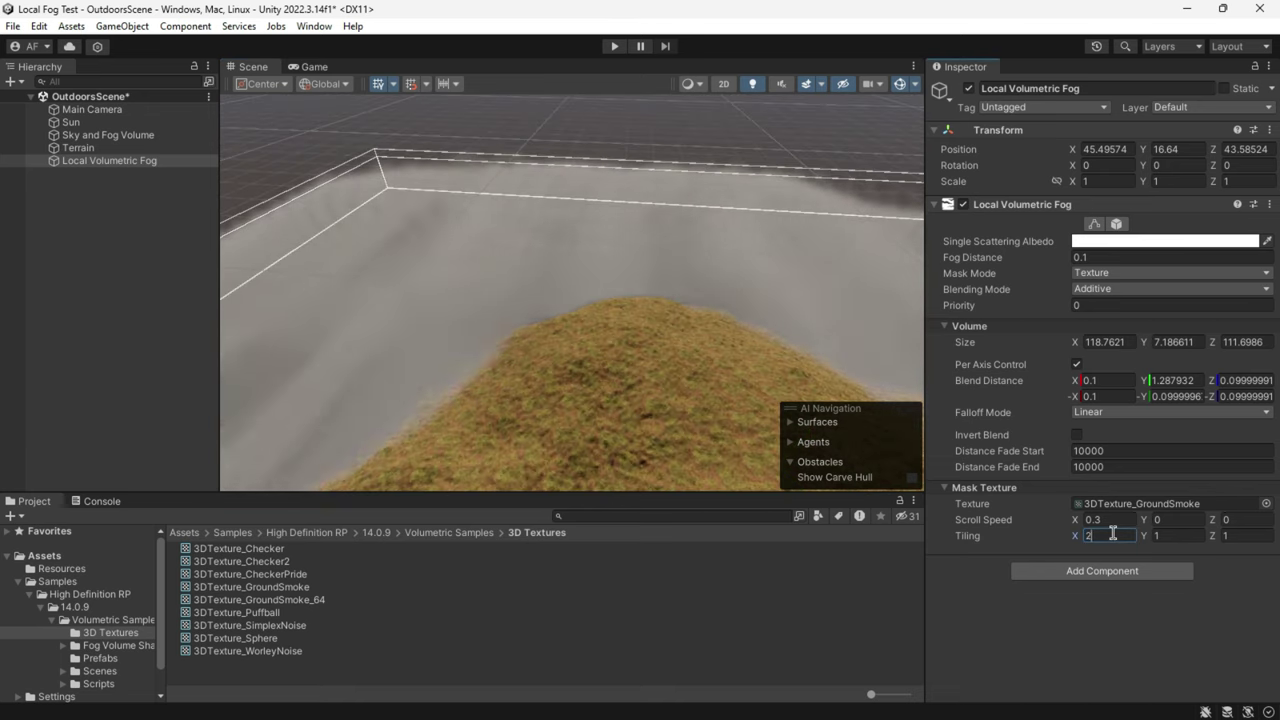
type("5")
left_click(1183, 537)
type("25")
mouse_move(680, 345)
left_mouse_down("alt")
mouse_move(406, 351)
mouse_move(663, 360)
left_mouse_up("alt")
Set the mask texture's Tiling to X 5, Y 1 and Z 5 and inspect the fog from a distance.
left_click(1108, 536)
type("5")
key("Tab")
type("1")
key("Tab")
type("5")
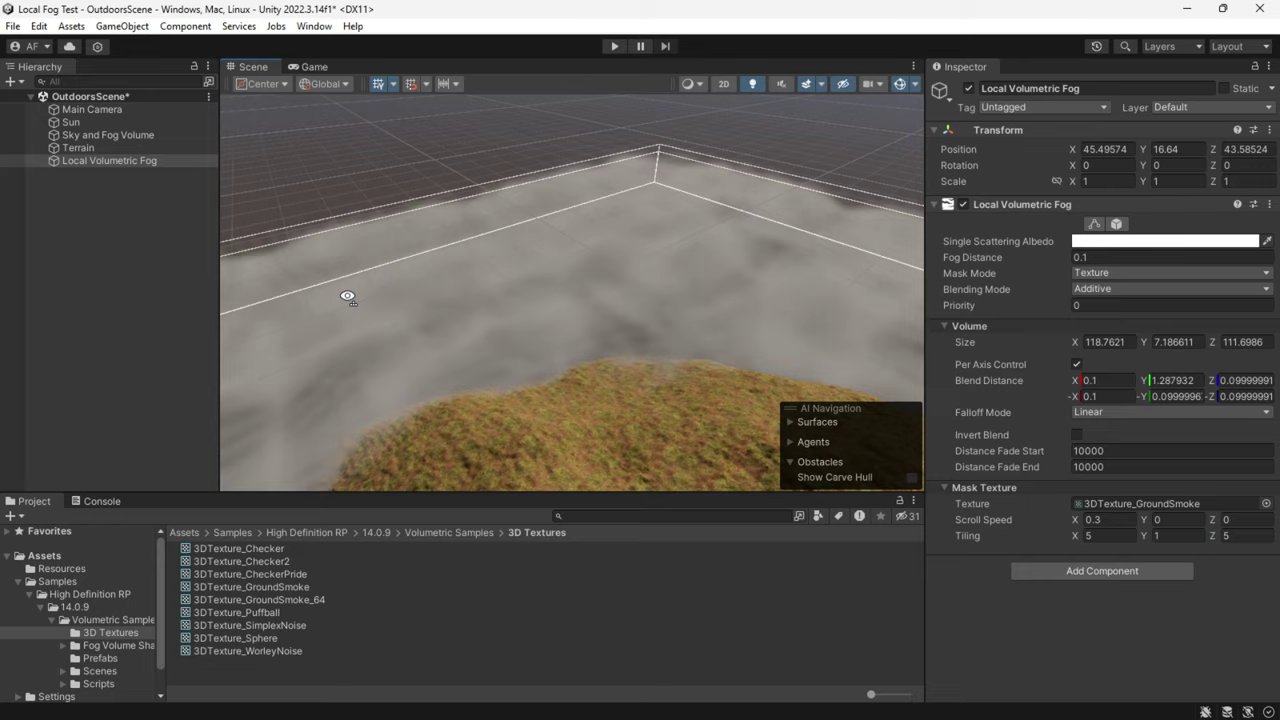
right_click_drag(347, 296, 771, 298)
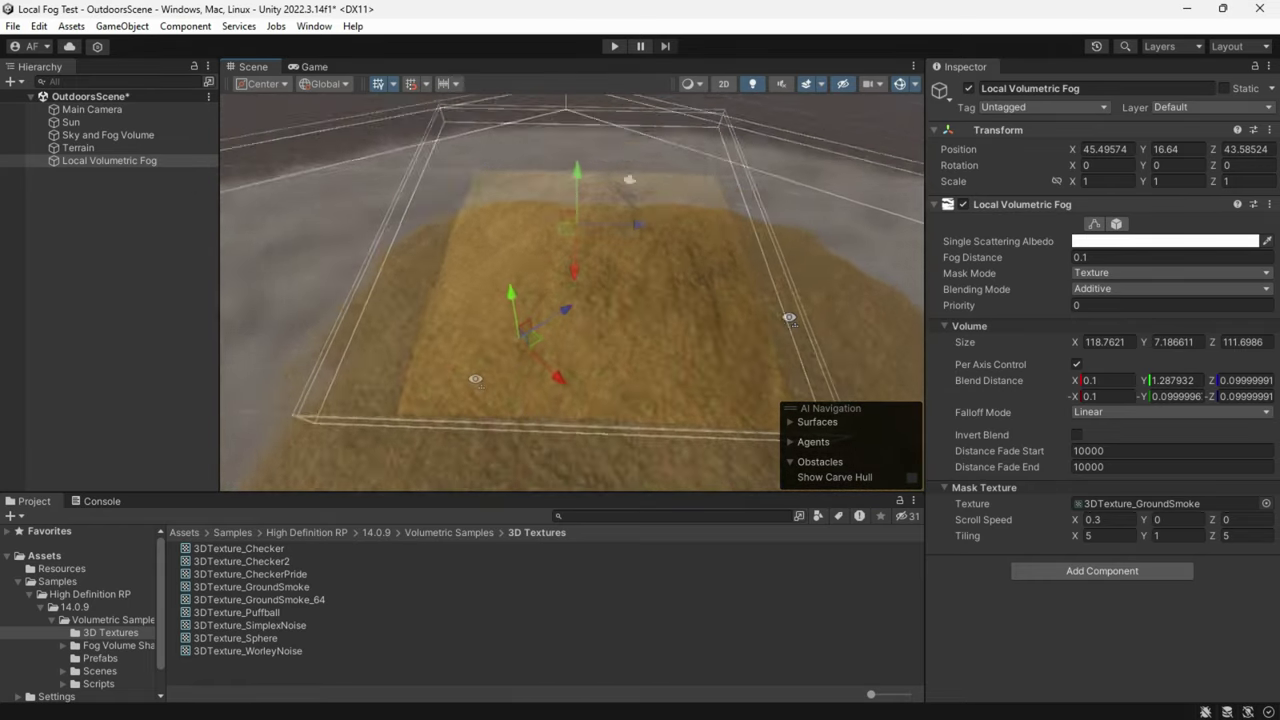
right_click_drag(475, 379, 698, 308)
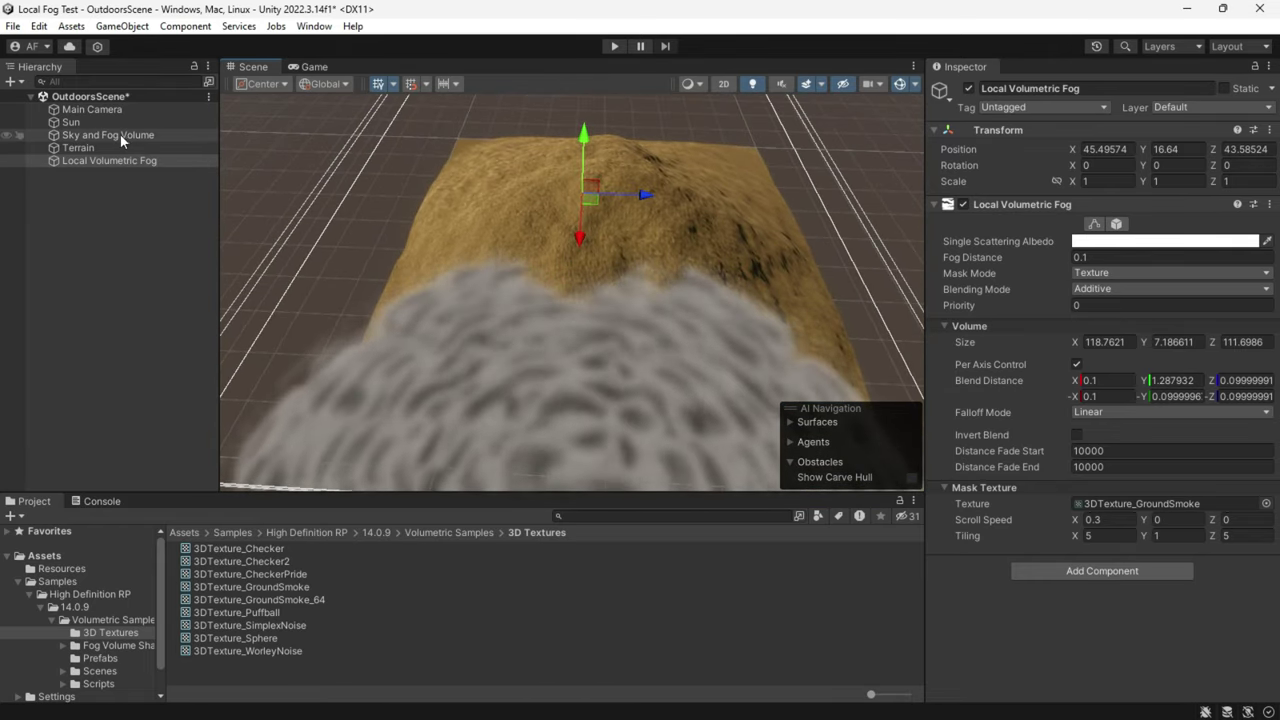
Override the Volumetric Fog Distance in the Sky and Fog Volume's Fog settings and set it to 1000.
left_click(110, 135)
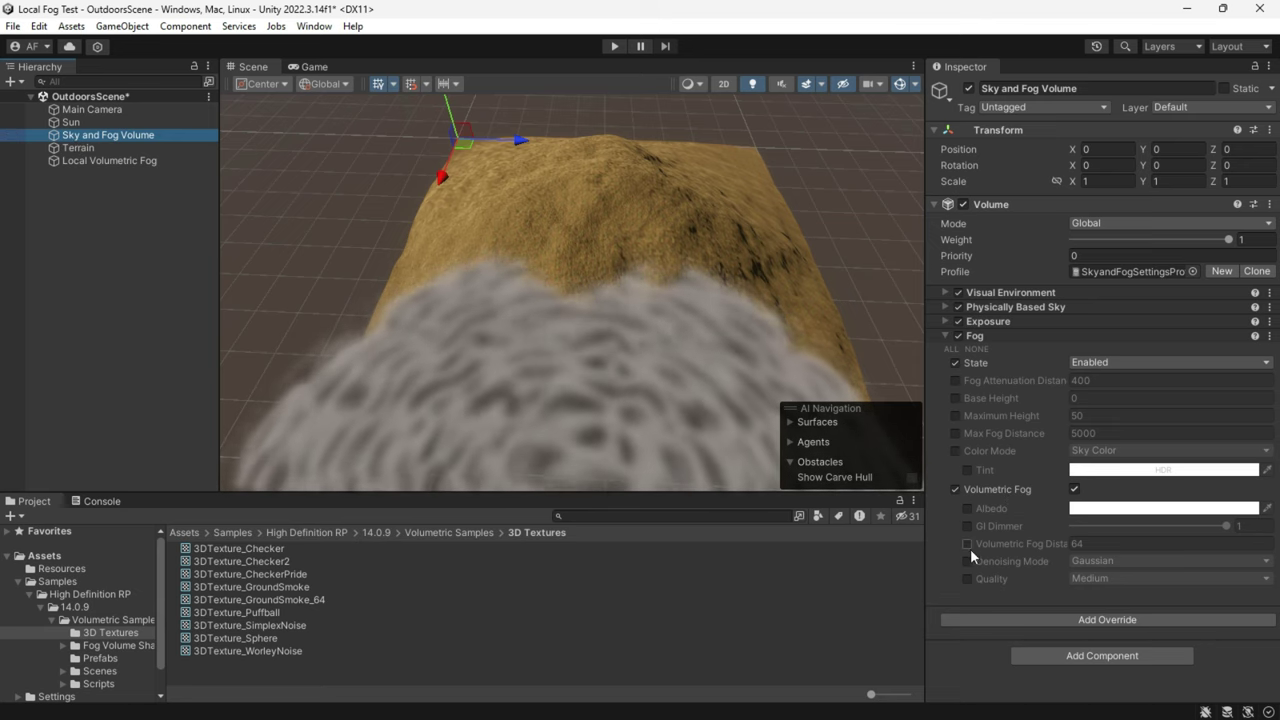
left_click_drag(925, 549, 851, 549)
left_click(890, 546)
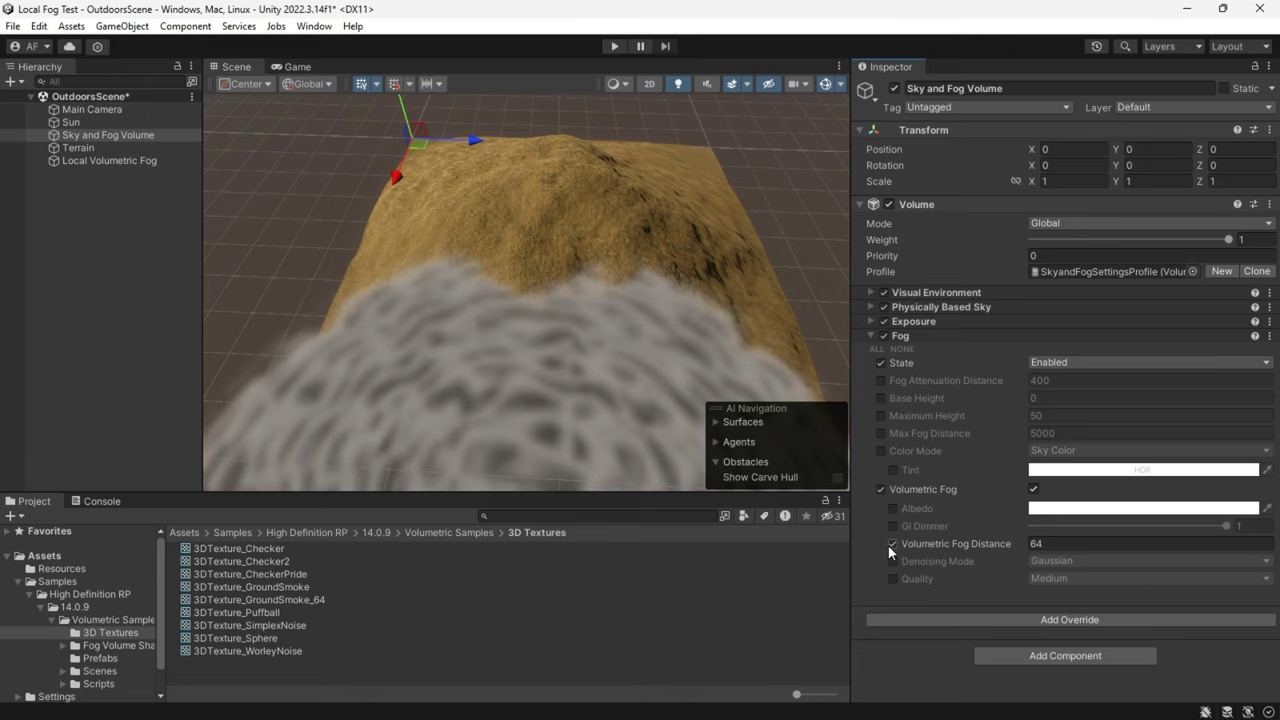
left_click_drag(928, 544, 1077, 540)
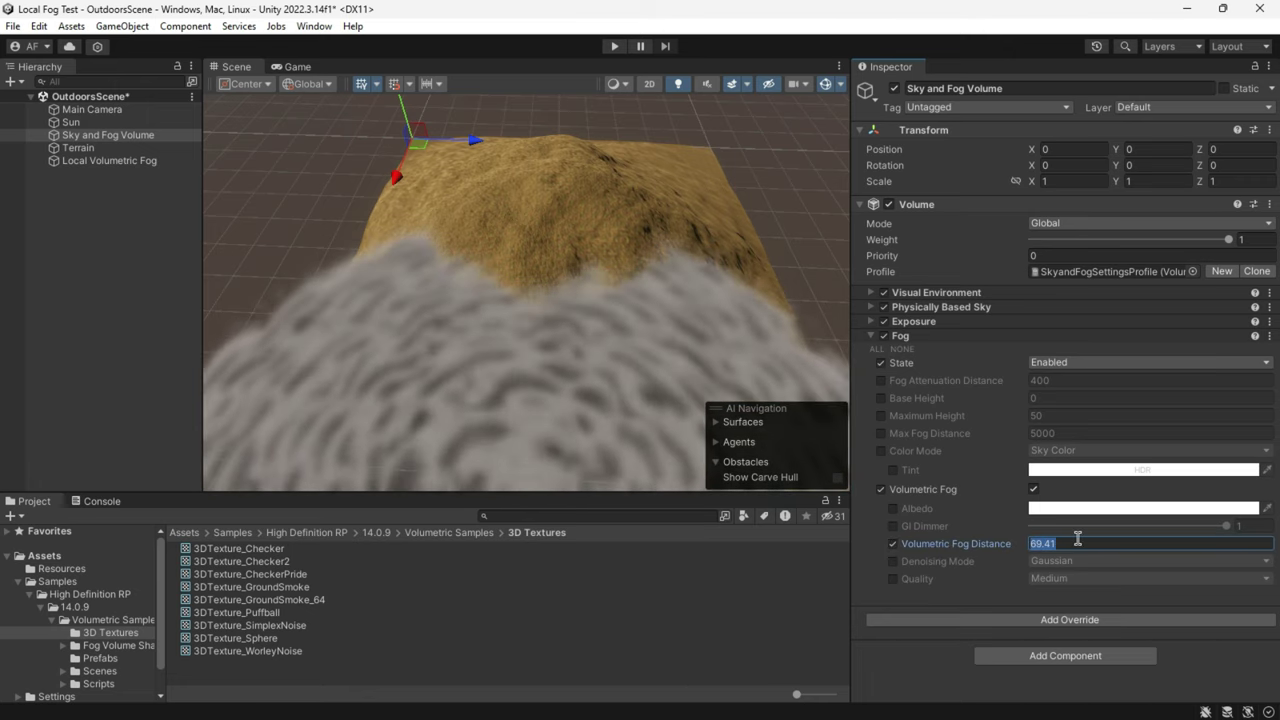
type("1000")
left_click(600, 348)
right_click_drag(600, 348, 251, 286)
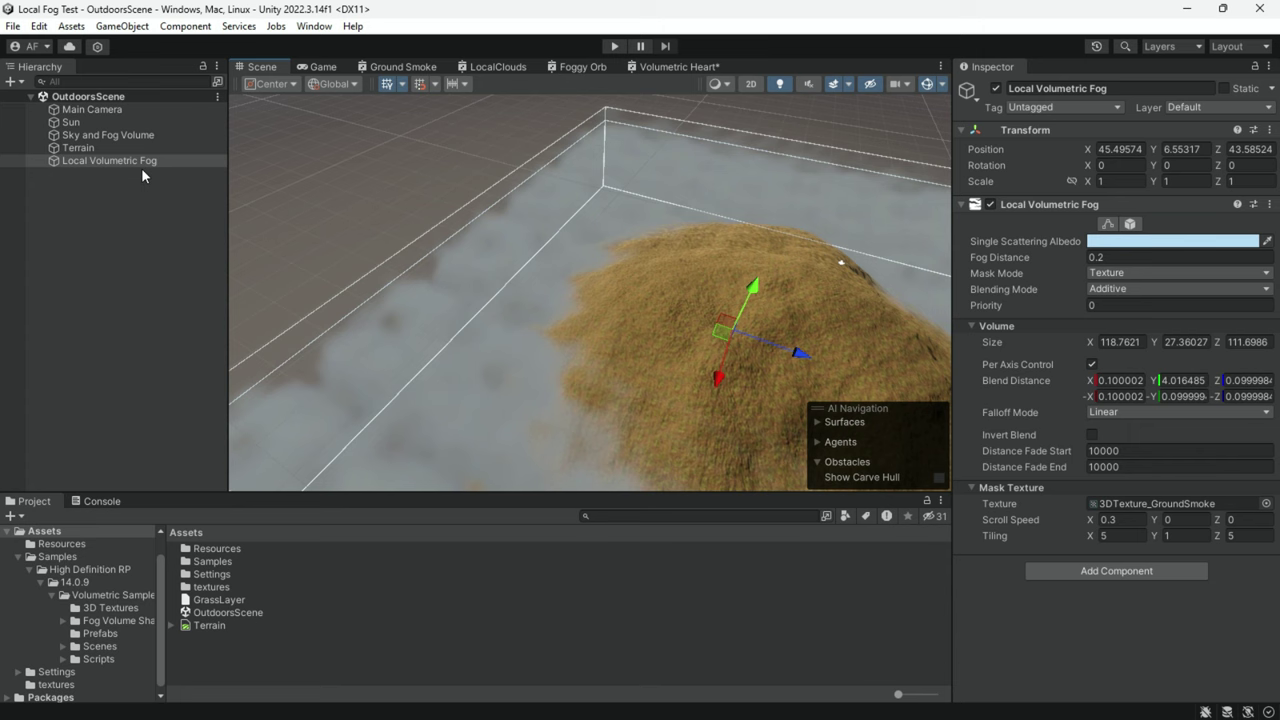
Add a child local fog named RemoveFog under Local Volumetric Fog, with black albedo, Fog Distance 100000 and Multiply blending.
left_click(146, 164)
right_click(145, 165)
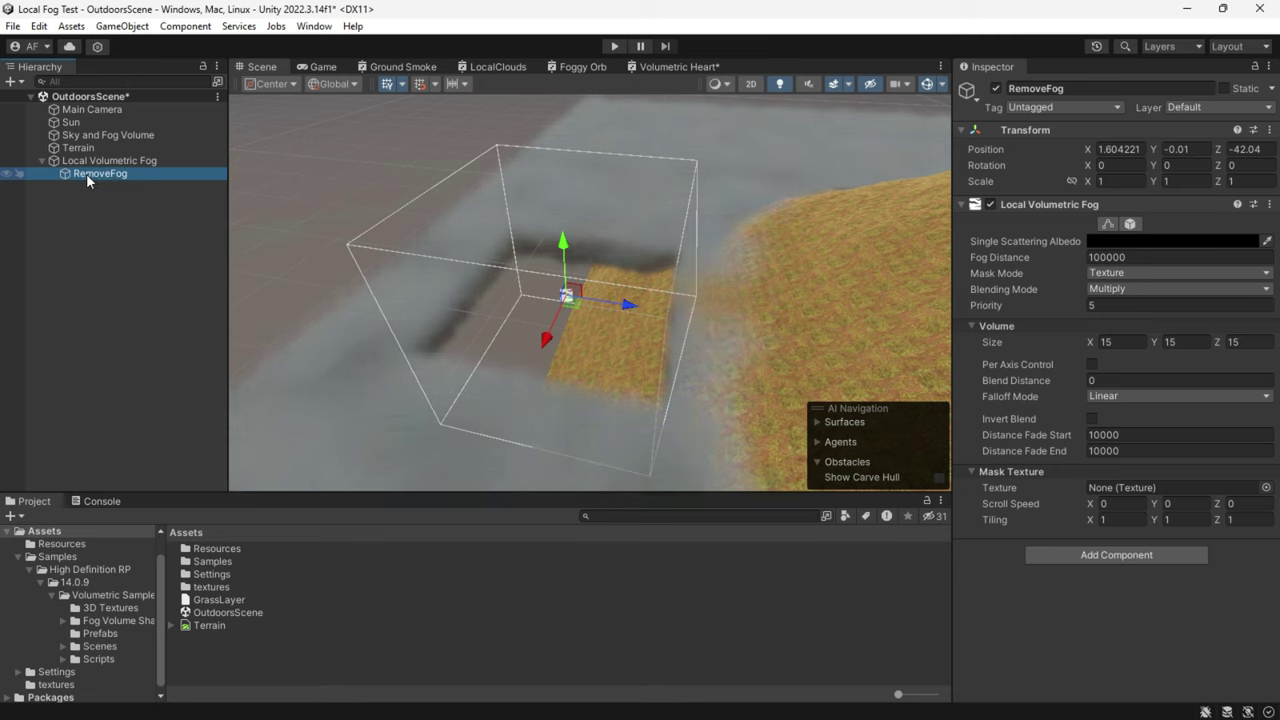
left_click(1160, 241)
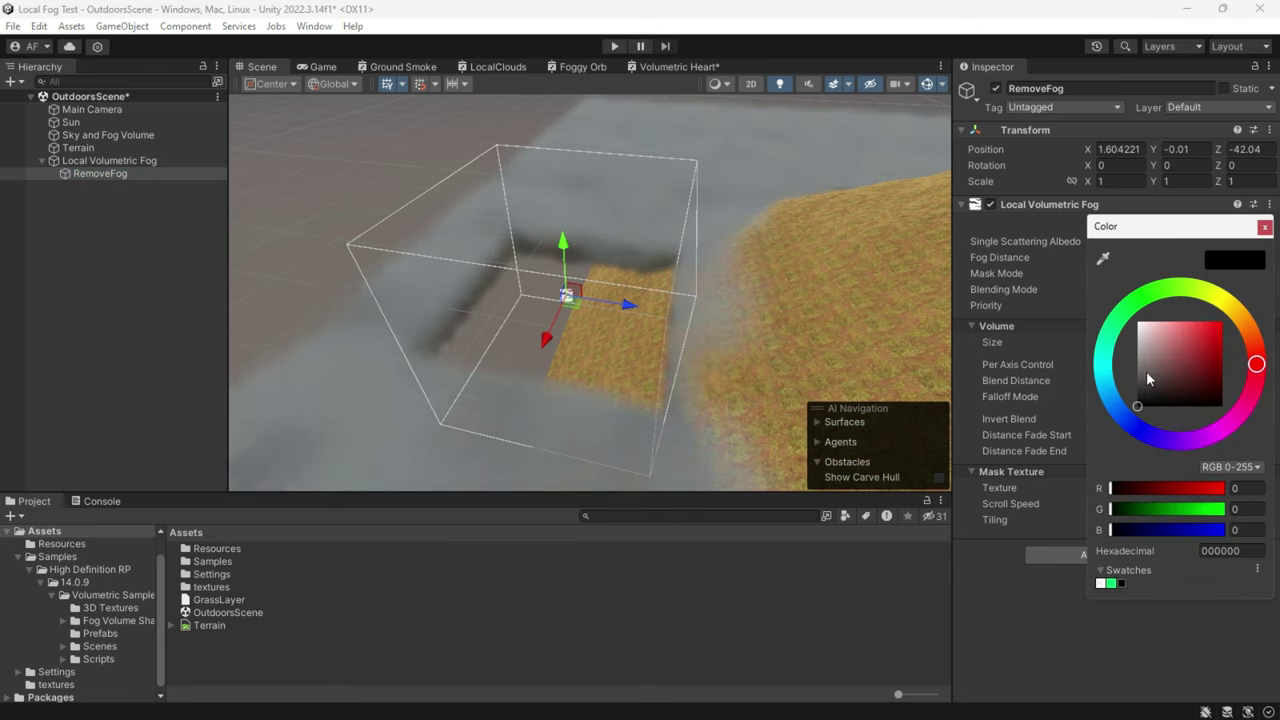
left_click(1265, 228)
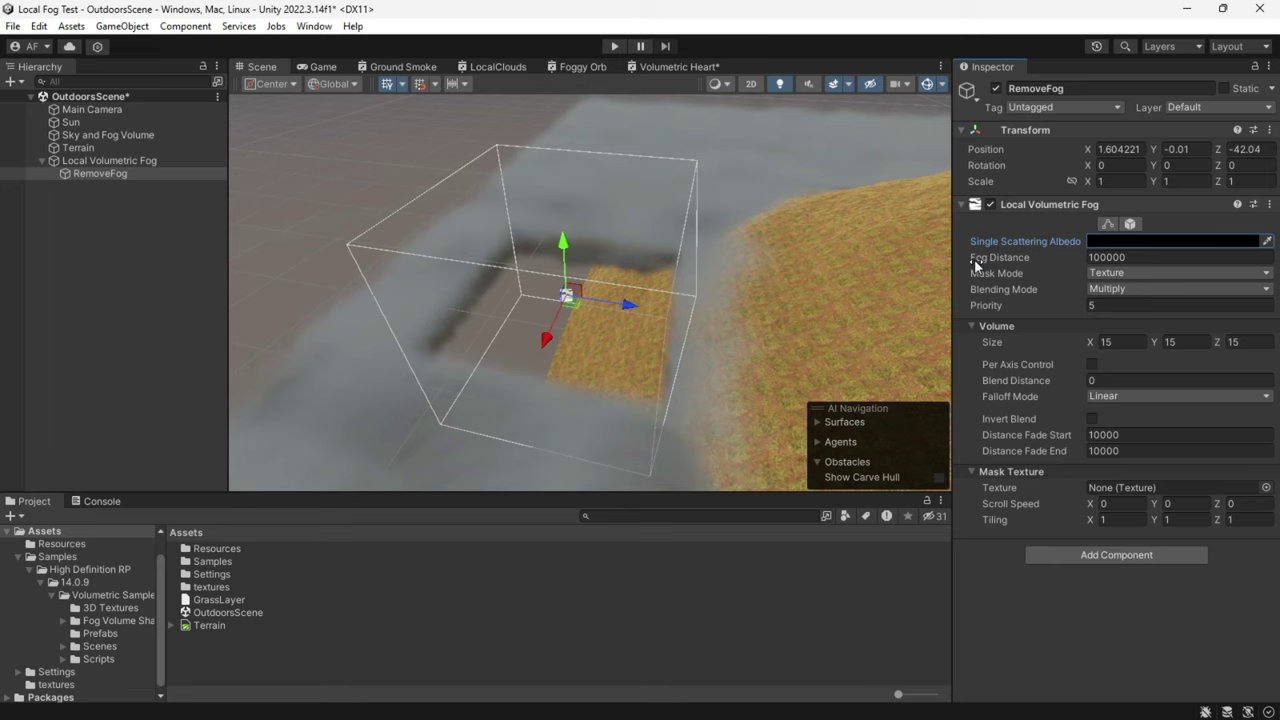
left_click(1129, 257)
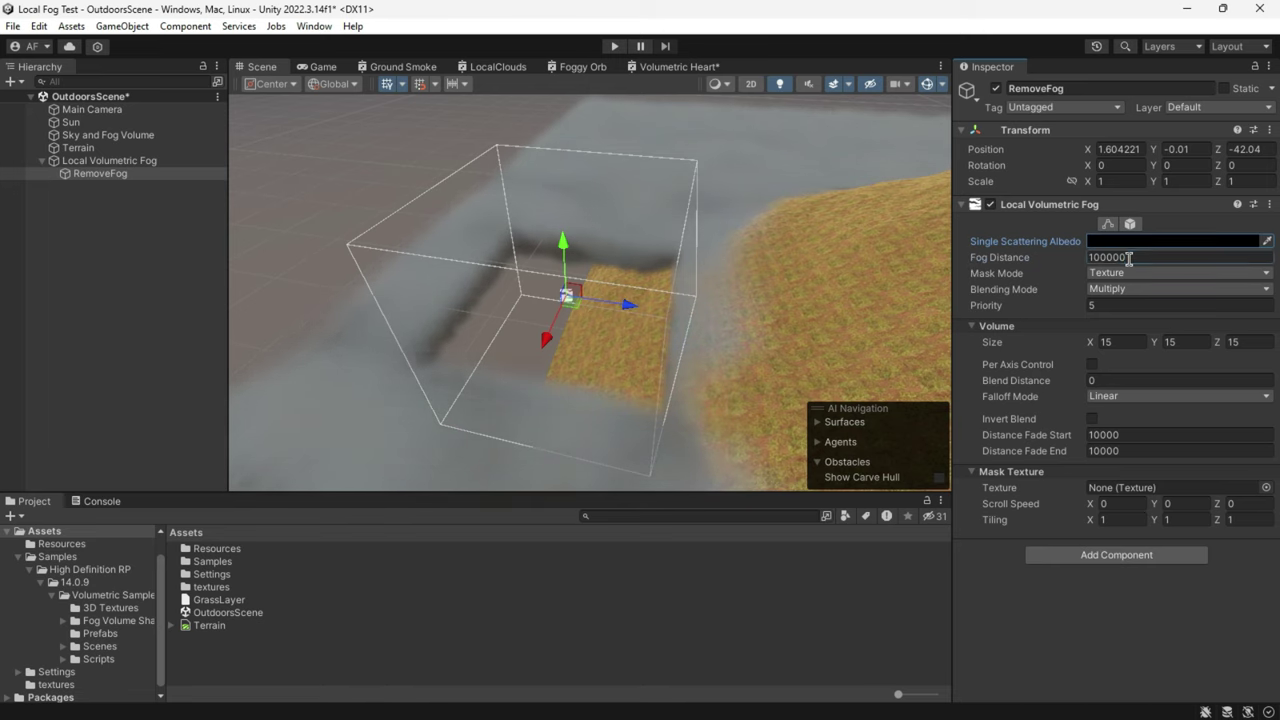
left_click(1024, 292)
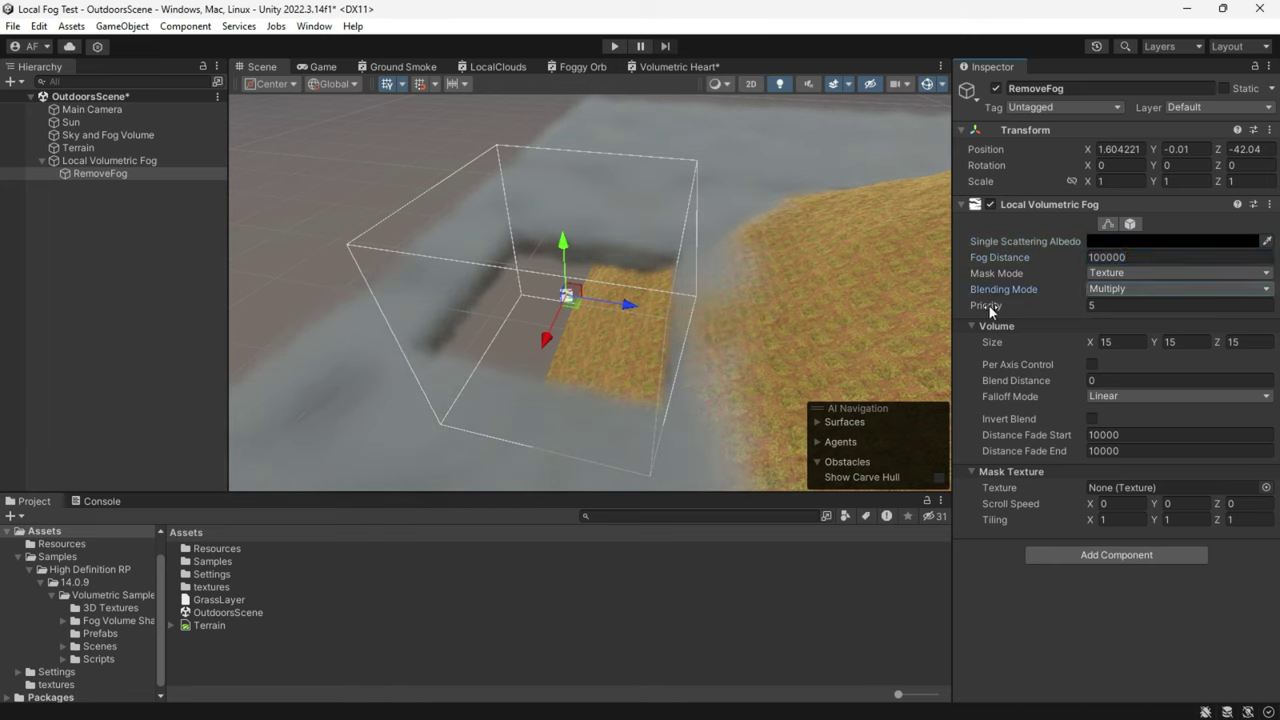
Check the parent fog's priority and set the RemoveFog volume's Priority to 4.
left_click(115, 161)
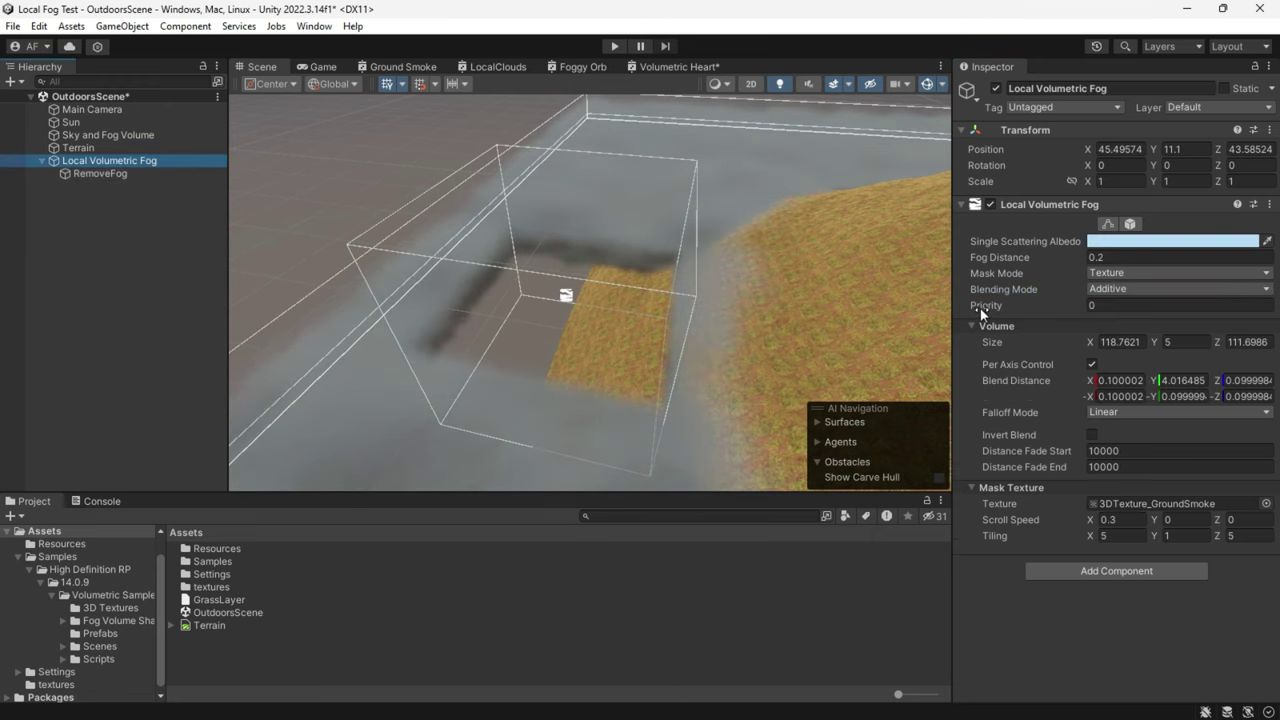
left_click(146, 176)
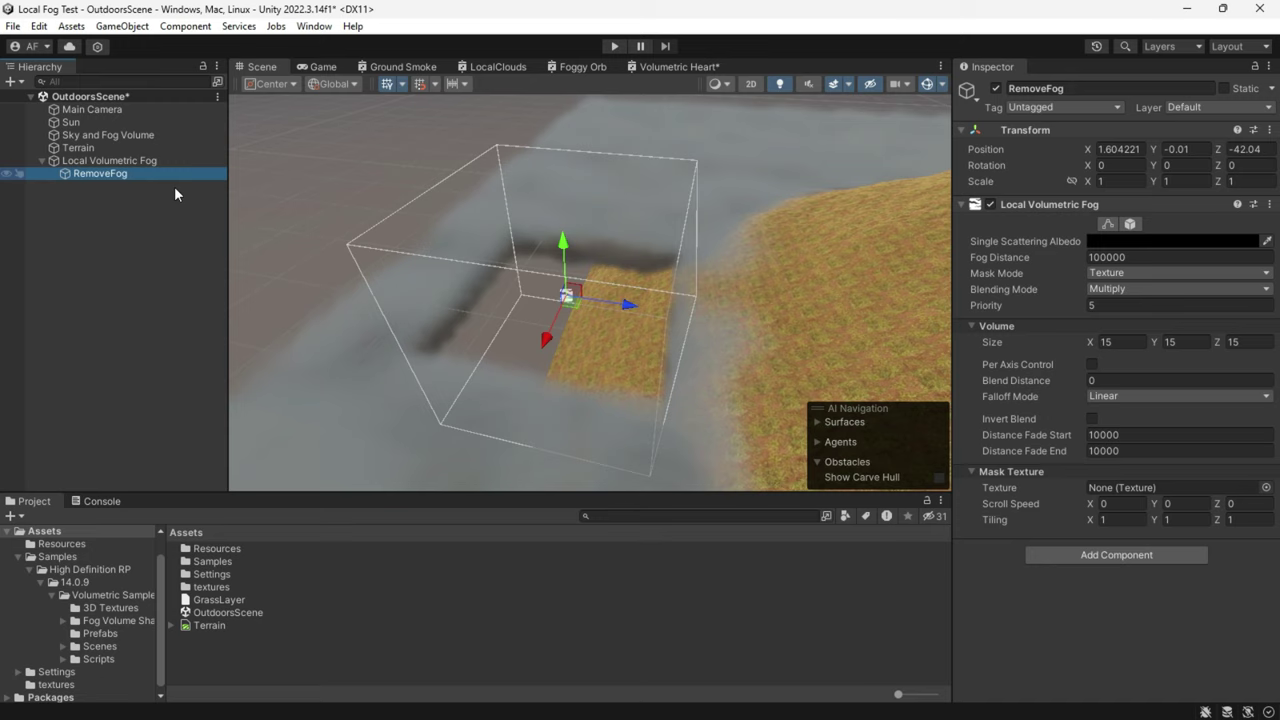
left_click_drag(1010, 308, 996, 308)
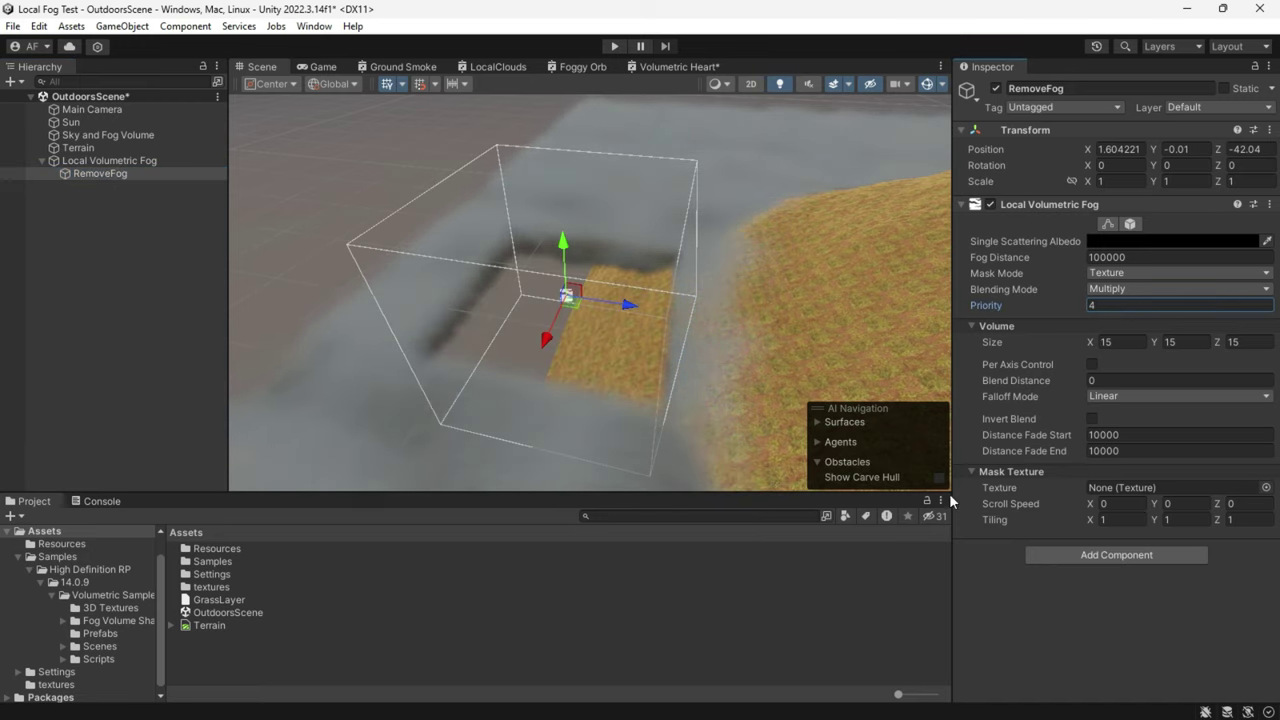
Move the RemoveFog volume within the fog to about X 12.9, Z -40.9.
key("w")
right_click_drag(602, 383, 262, 345)
key("s")
left_click_drag(593, 272, 421, 281)
mouse_move(460, 319)
left_mouse_down()
mouse_move(414, 487)
mouse_move(452, 325)
left_mouse_up()
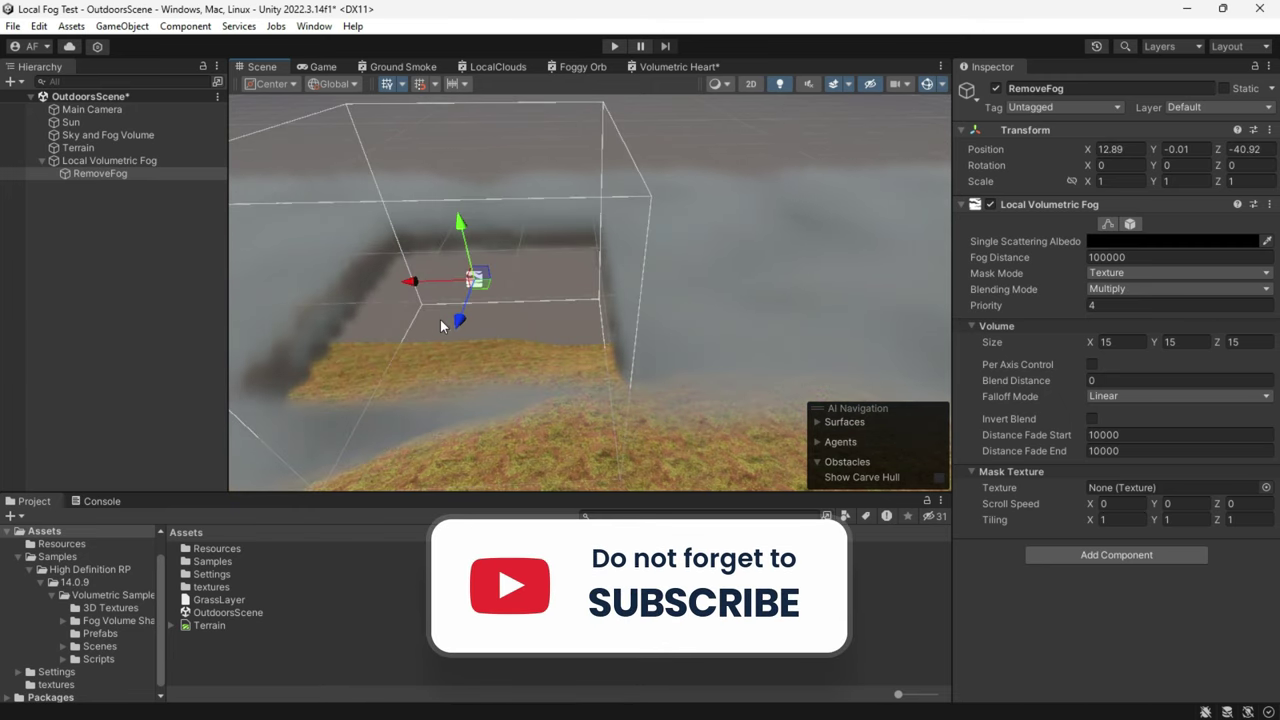
Set the RemoveFog volume's Size X to 2.
left_click(1126, 341)
type("2")
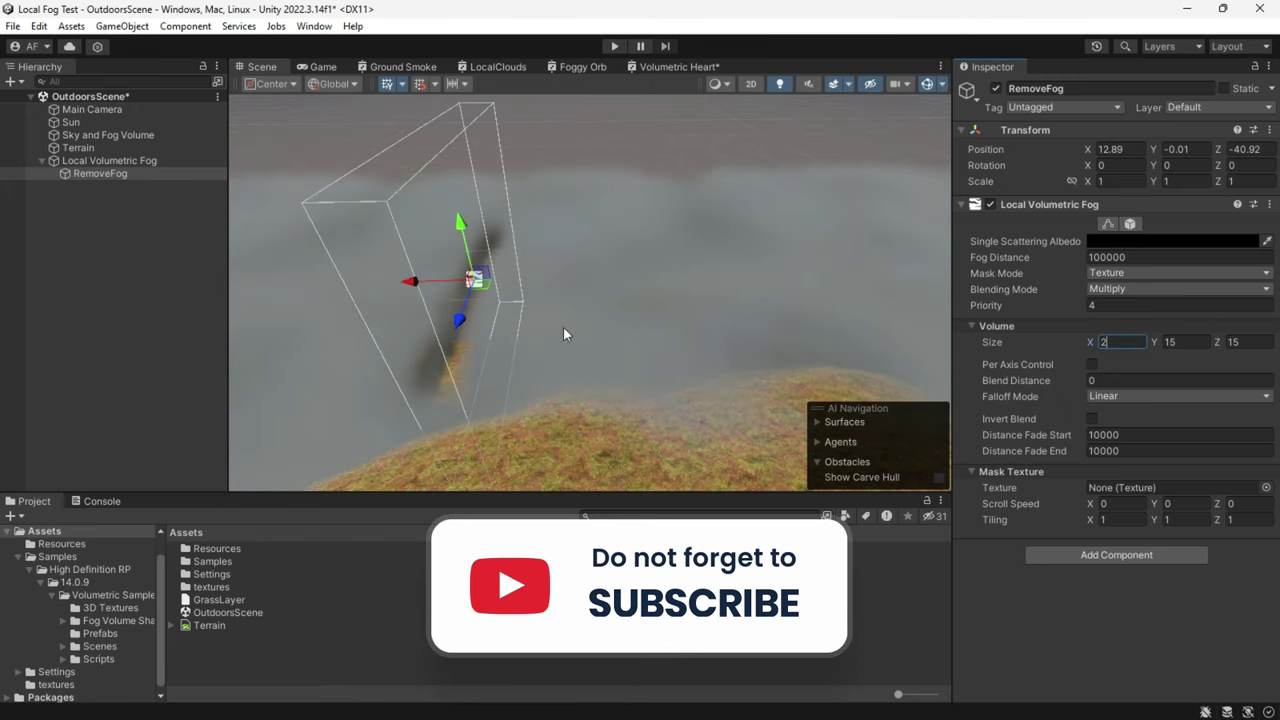